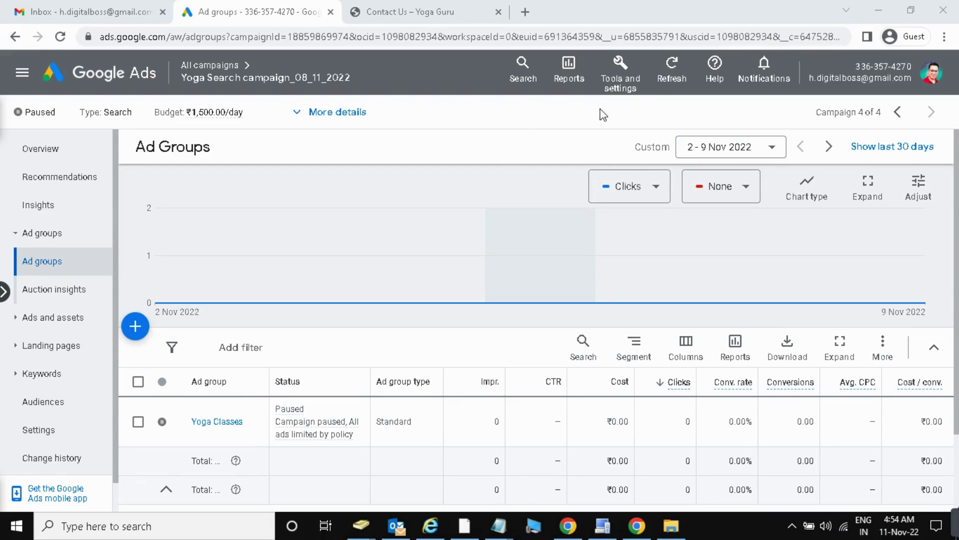
Open the billing summary from Tools and settings to reach the New billing setup page.
click(632, 84)
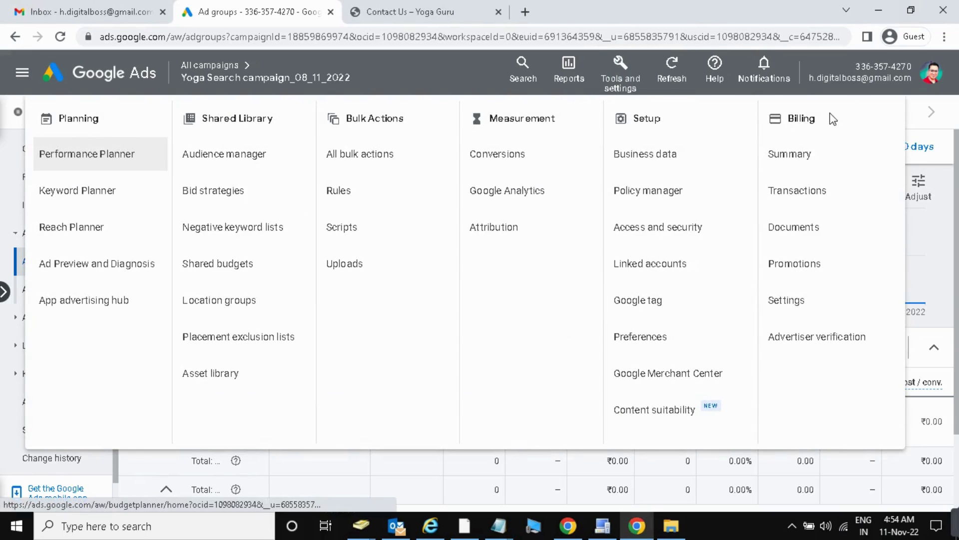
click(813, 158)
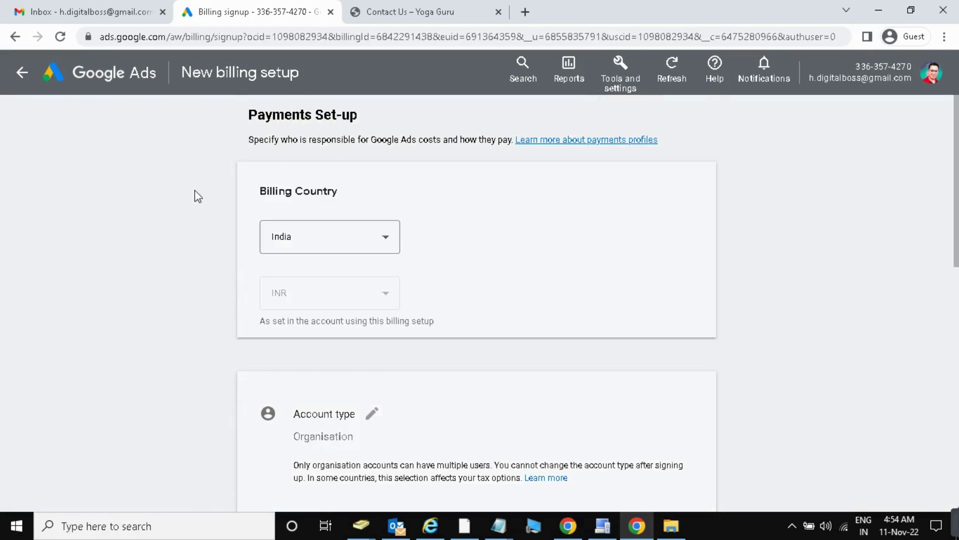
scroll(194, 219, down, 1)
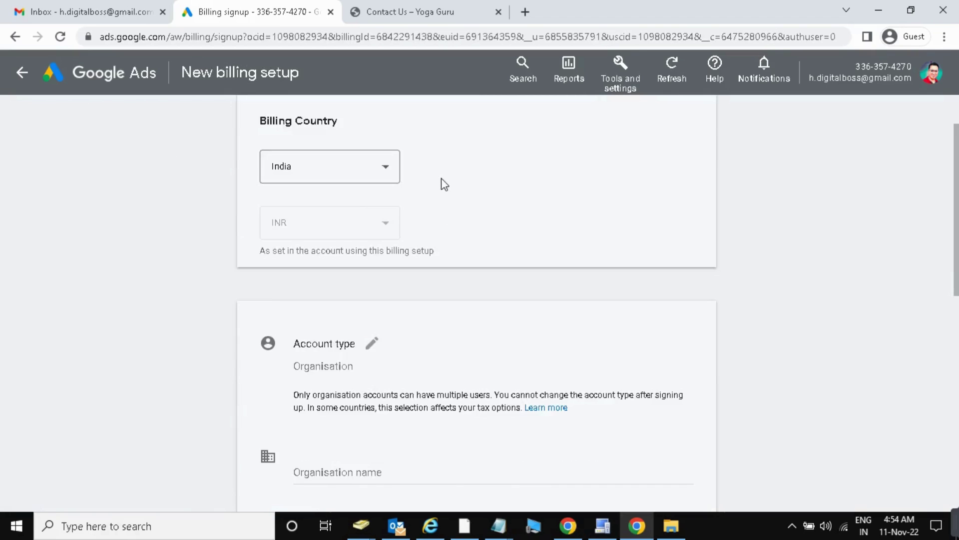
scroll(445, 184, up, 1)
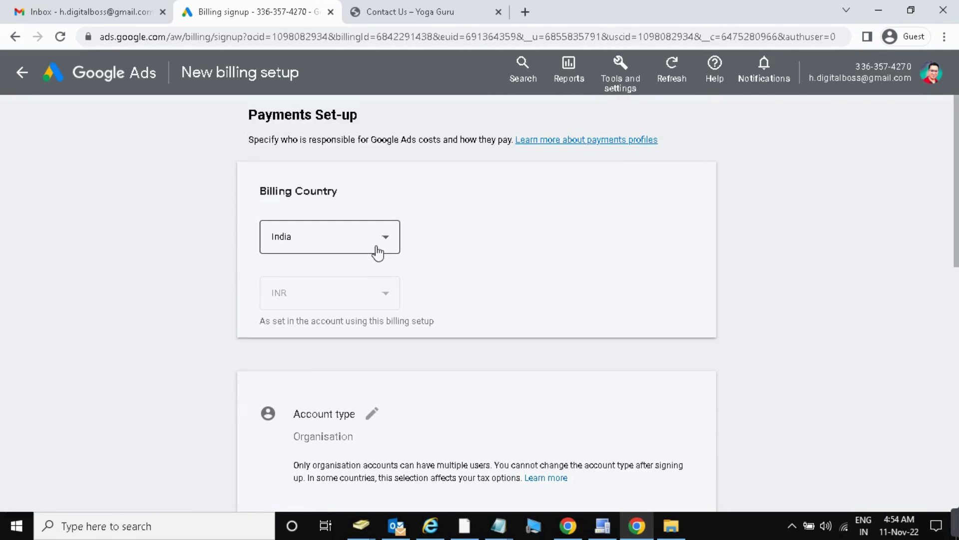
scroll(339, 325, down, 1)
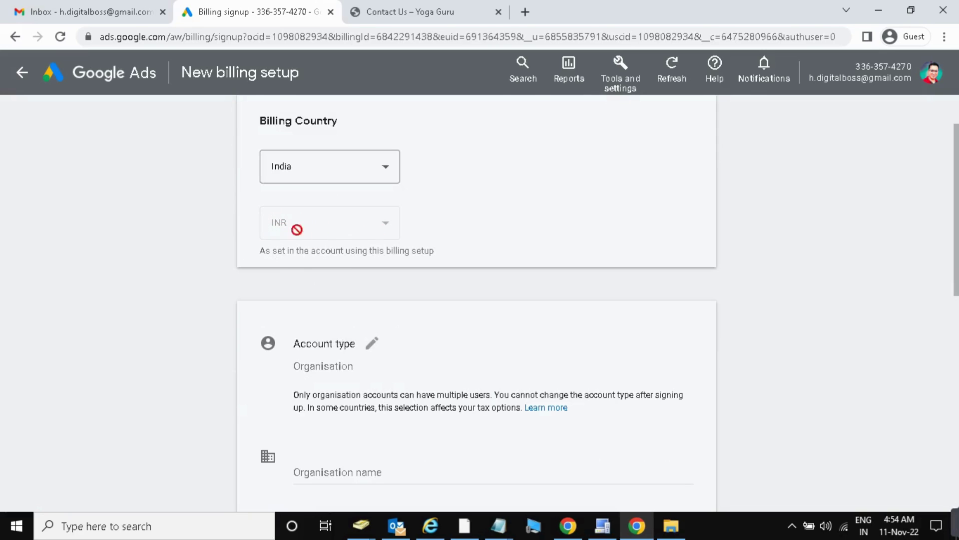
scroll(386, 230, up, 2)
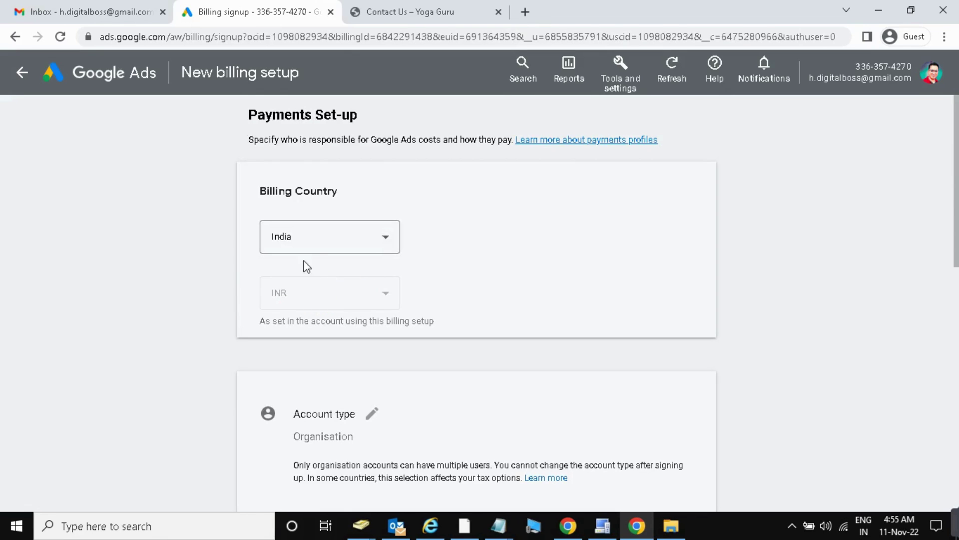
scroll(427, 302, down, 2)
scroll(427, 301, down, 4)
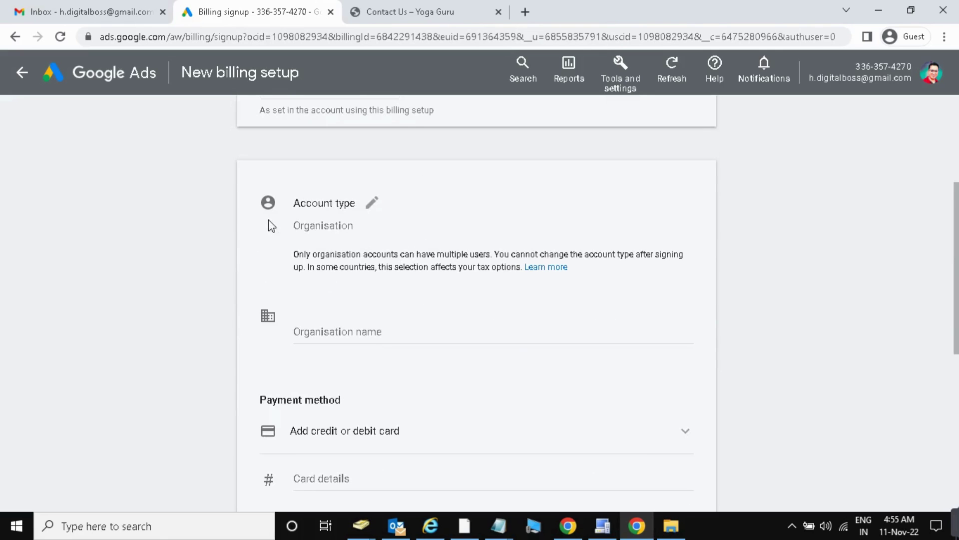
Change the billing account type to Individual.
click(373, 205)
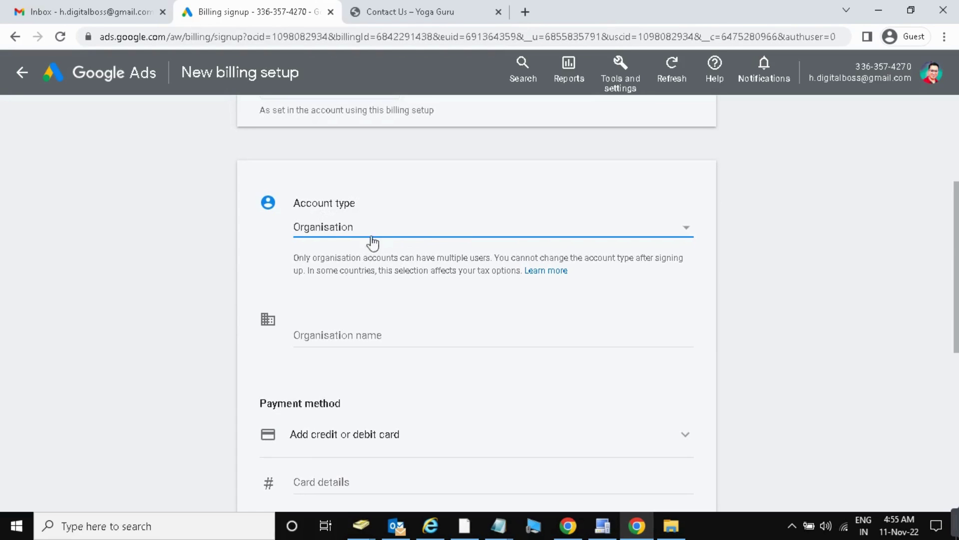
click(684, 229)
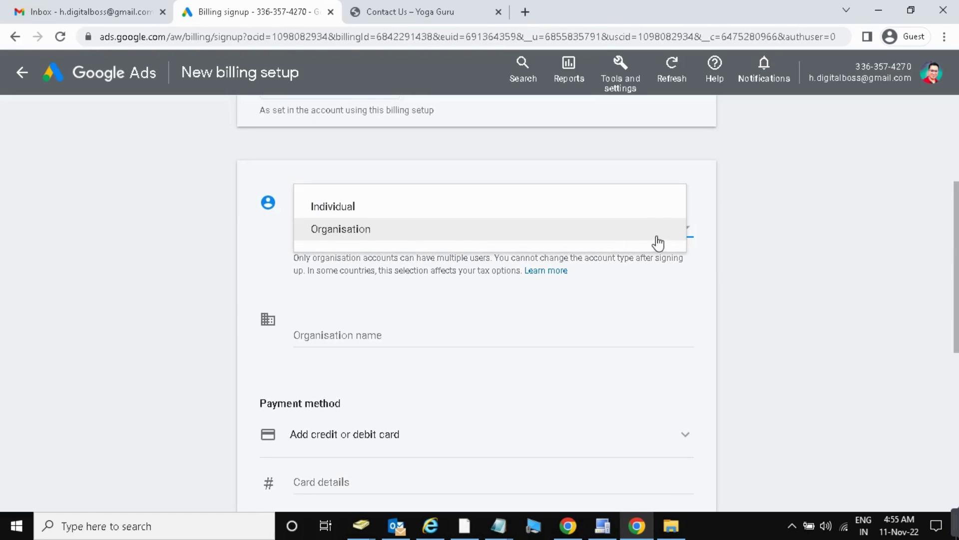
click(414, 217)
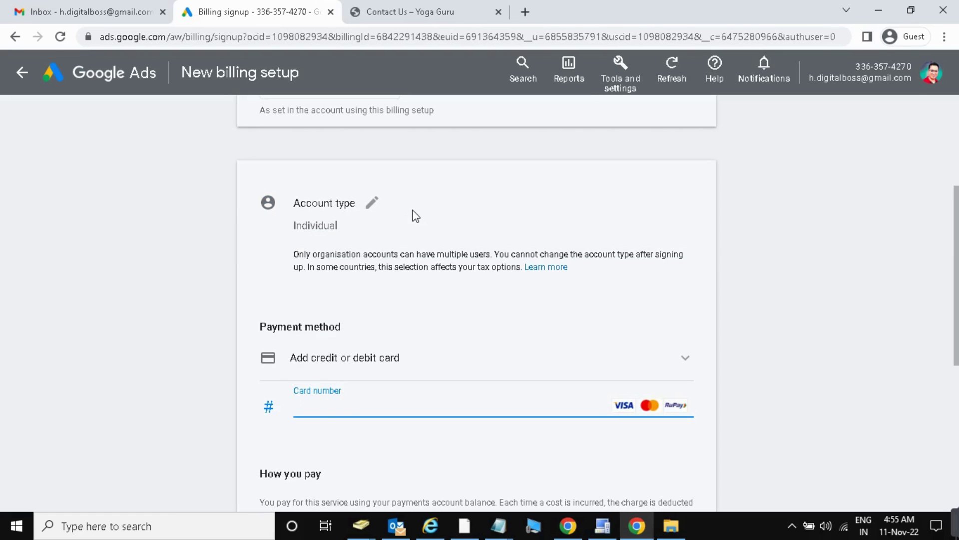
Switch the account type back to Organisation and scroll to review the form.
click(372, 203)
click(690, 232)
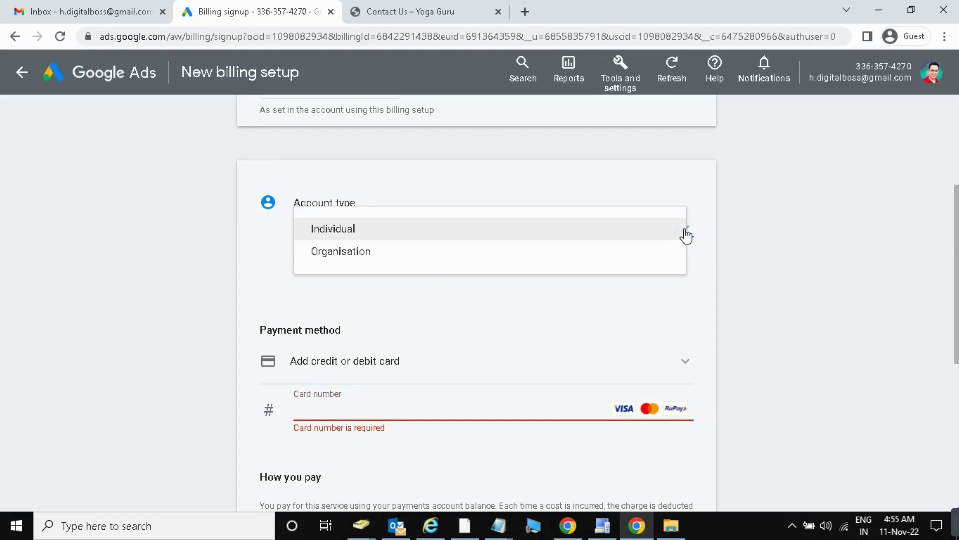
click(403, 263)
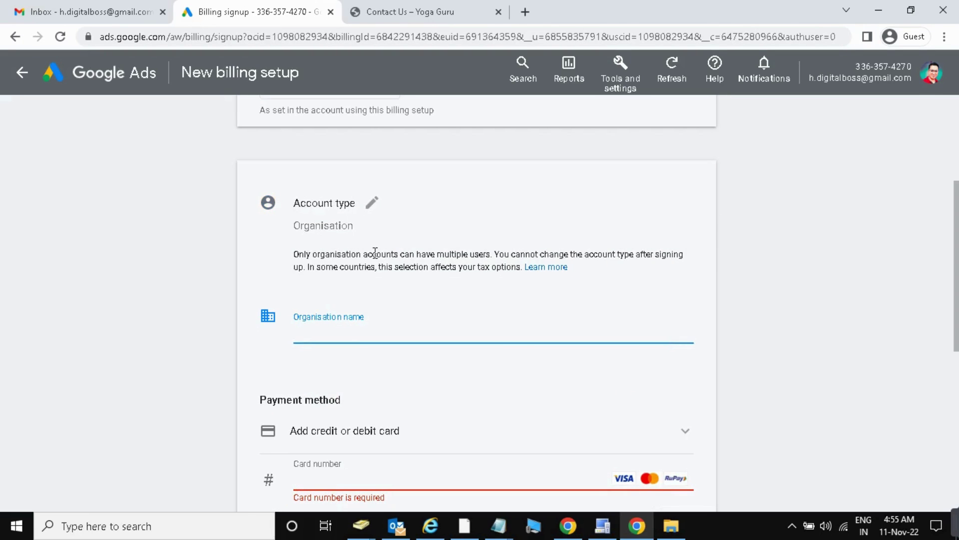
scroll(376, 252, down, 1)
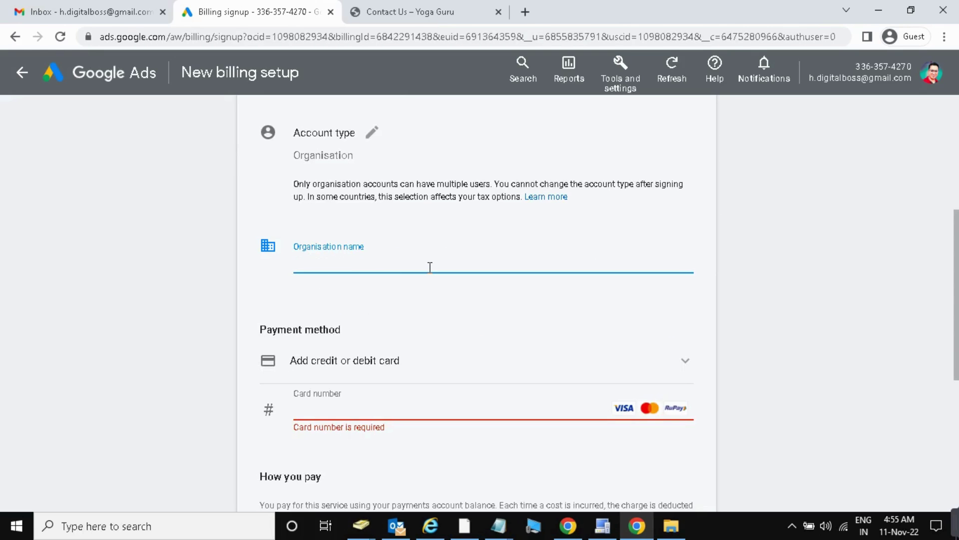
scroll(429, 273, down, 3)
scroll(429, 275, up, 1)
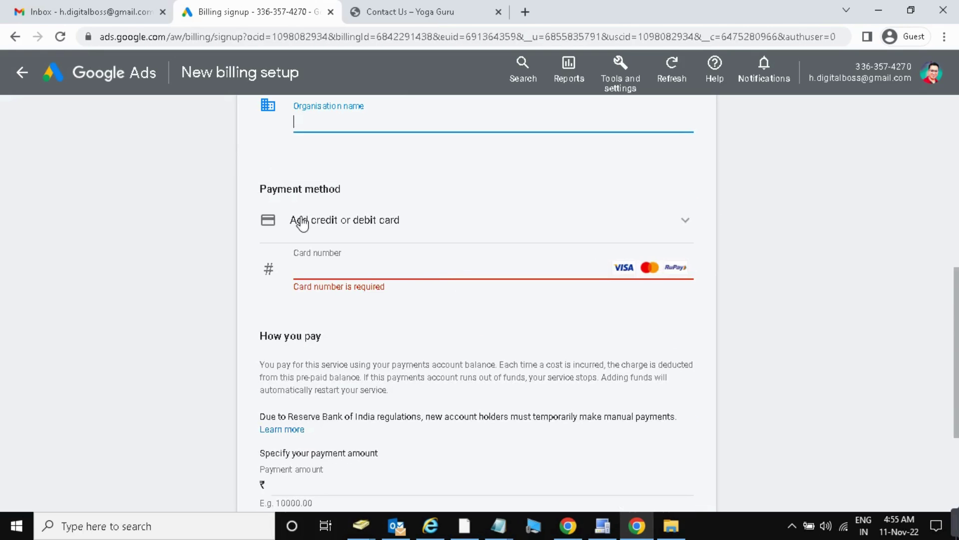
click(325, 264)
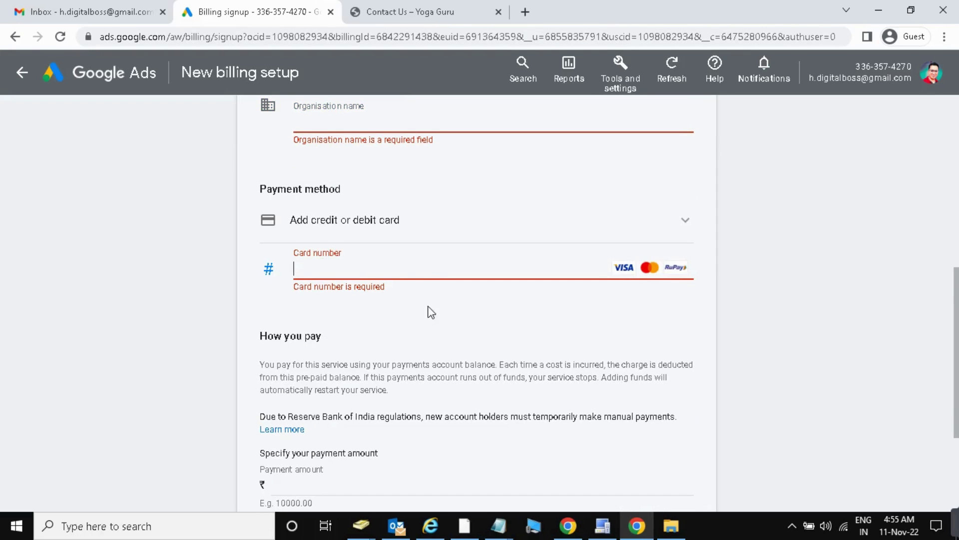
scroll(429, 315, down, 3)
click(292, 309)
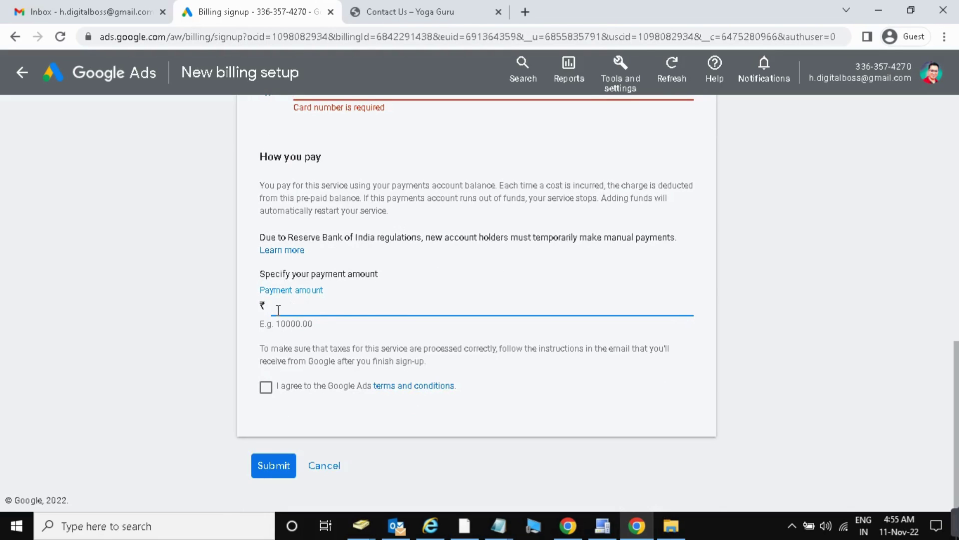
click(278, 392)
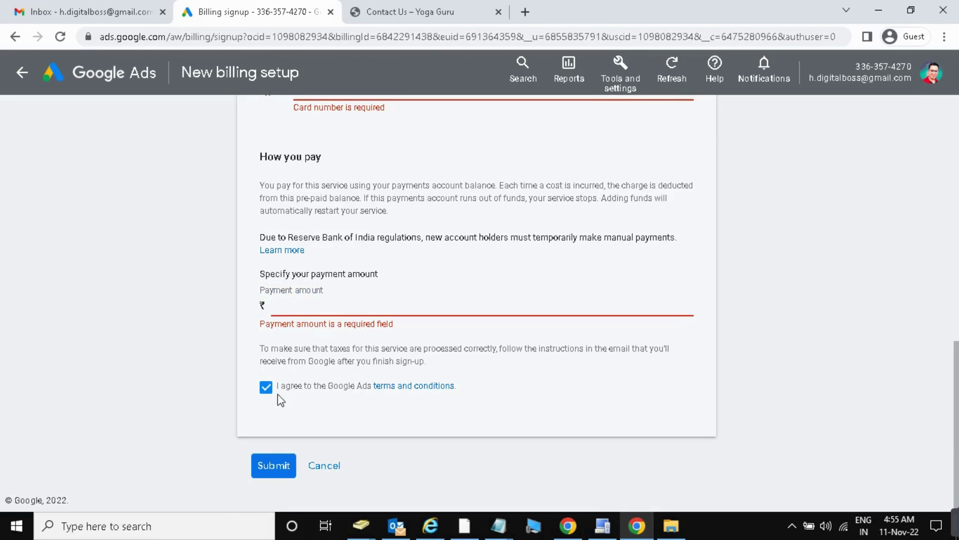
click(265, 390)
scroll(331, 279, up, 10)
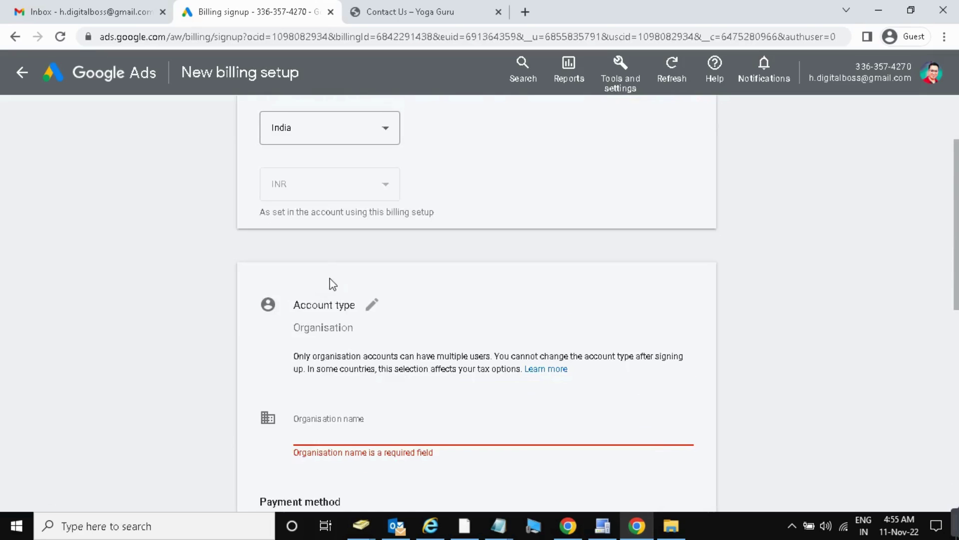
scroll(337, 305, up, 1)
scroll(344, 340, down, 6)
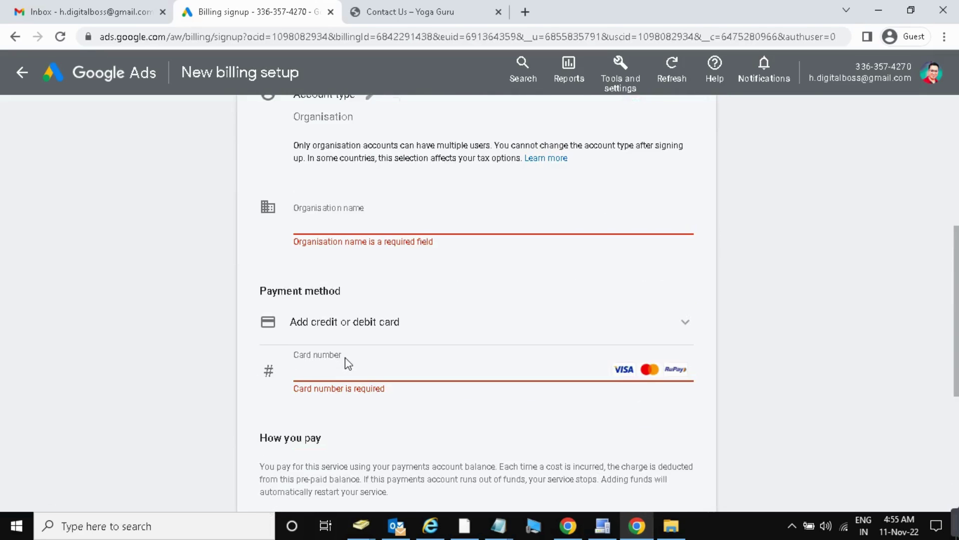
Select Money transfer as the payment method and focus the Organisation name field.
click(325, 322)
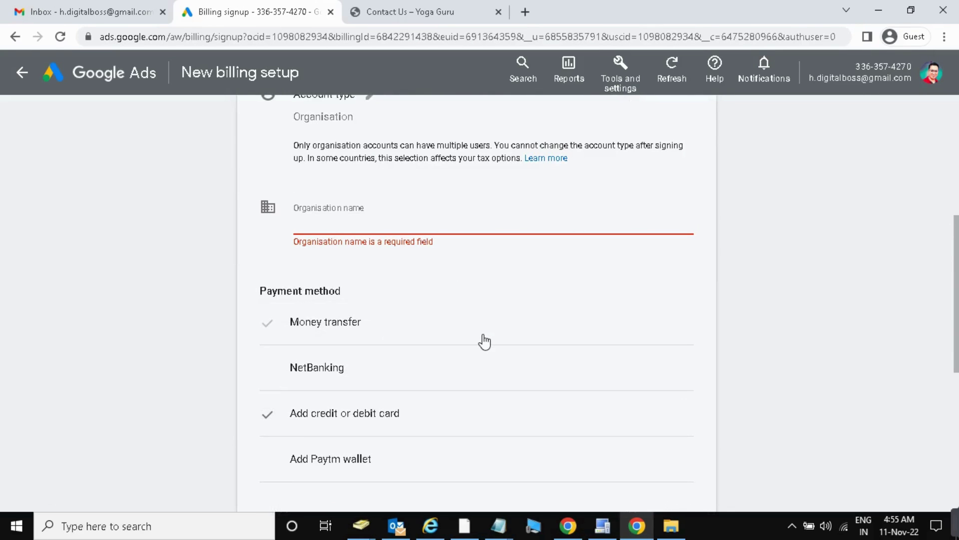
scroll(485, 341, up, 1)
scroll(484, 341, down, 2)
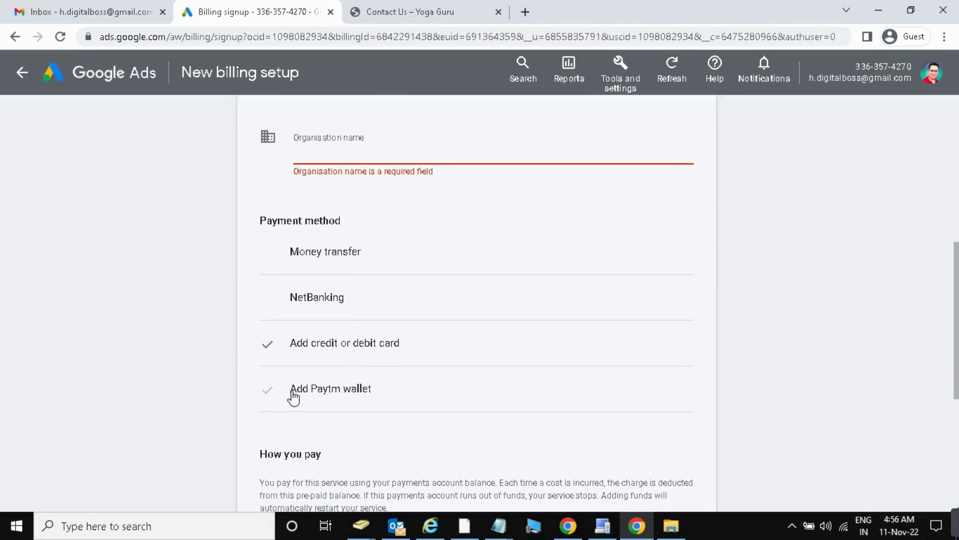
click(684, 253)
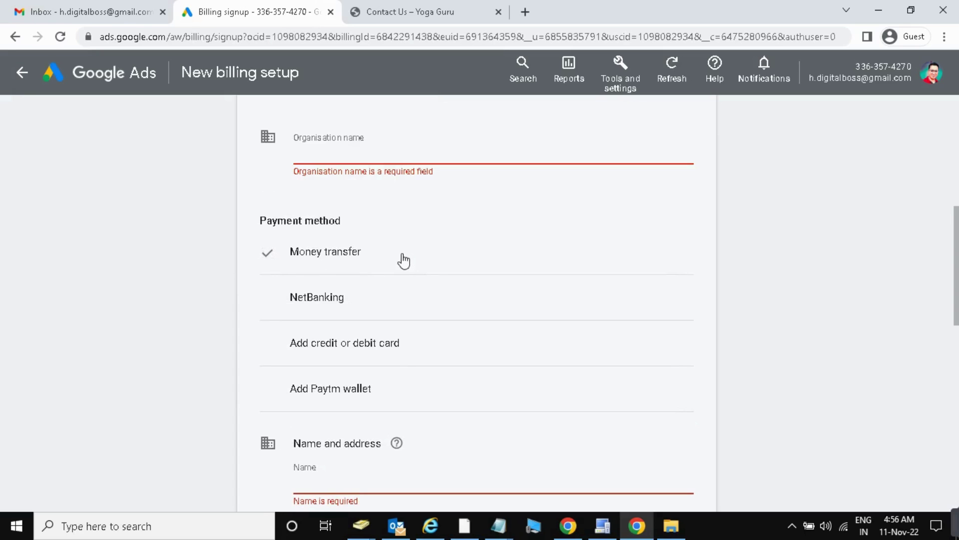
click(387, 261)
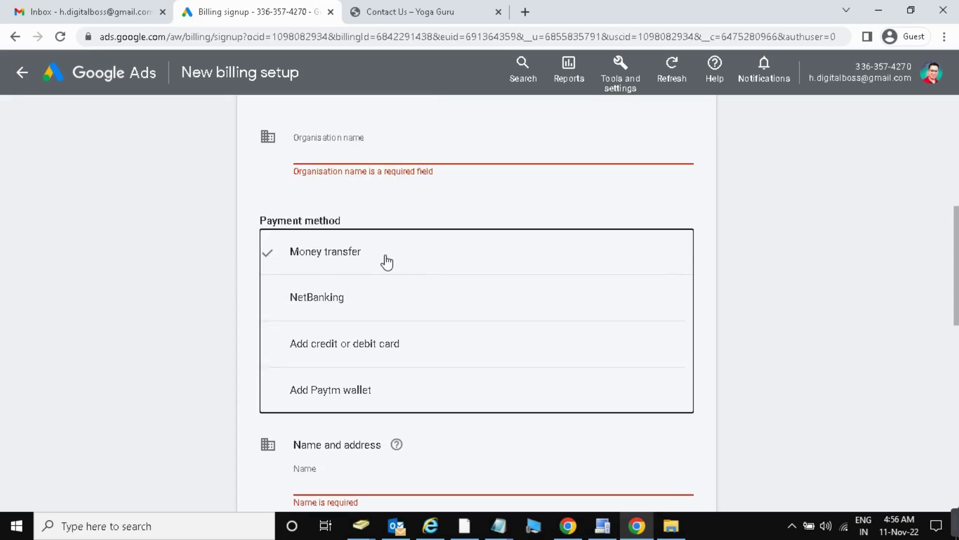
click(344, 155)
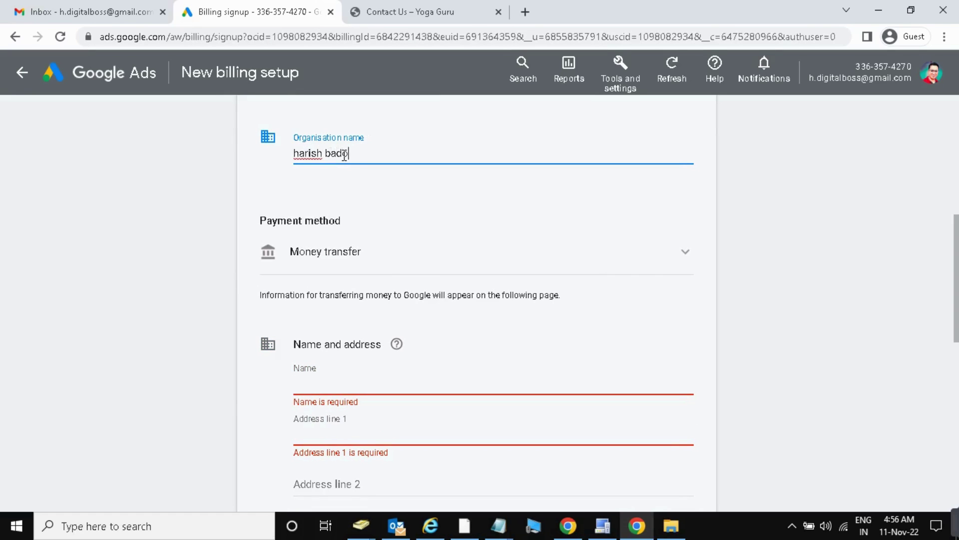
Type a person's name as the organisation name, then scroll down to the address fields.
click(155, 188)
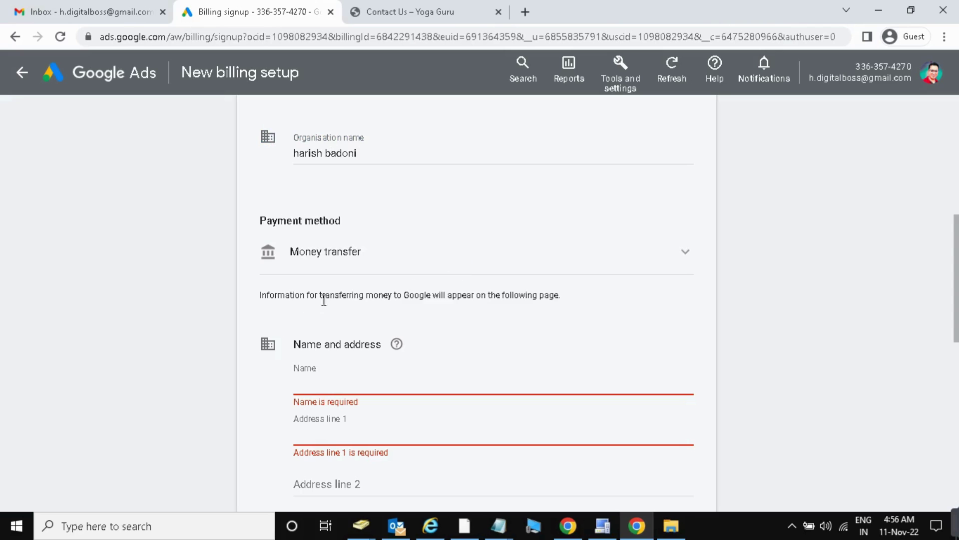
scroll(287, 316, down, 1)
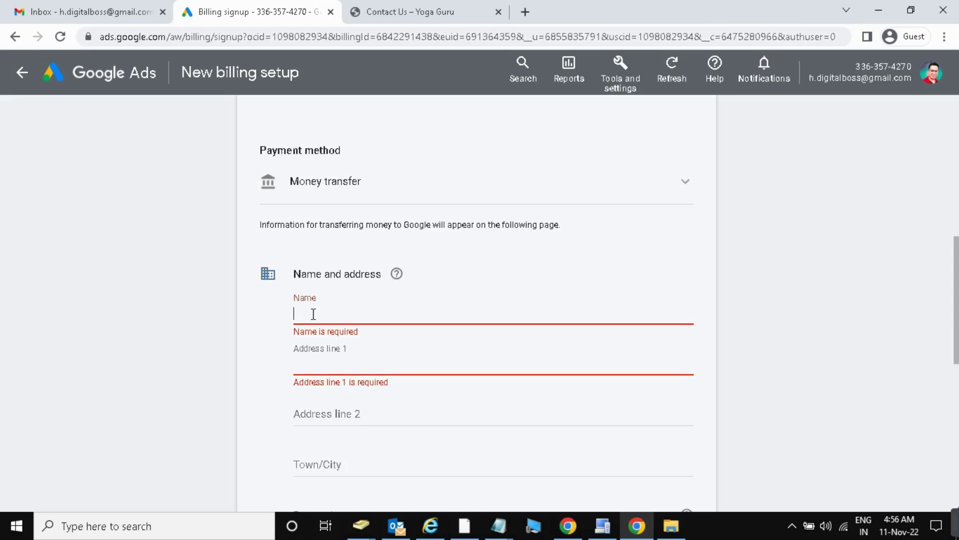
scroll(334, 390, down, 1)
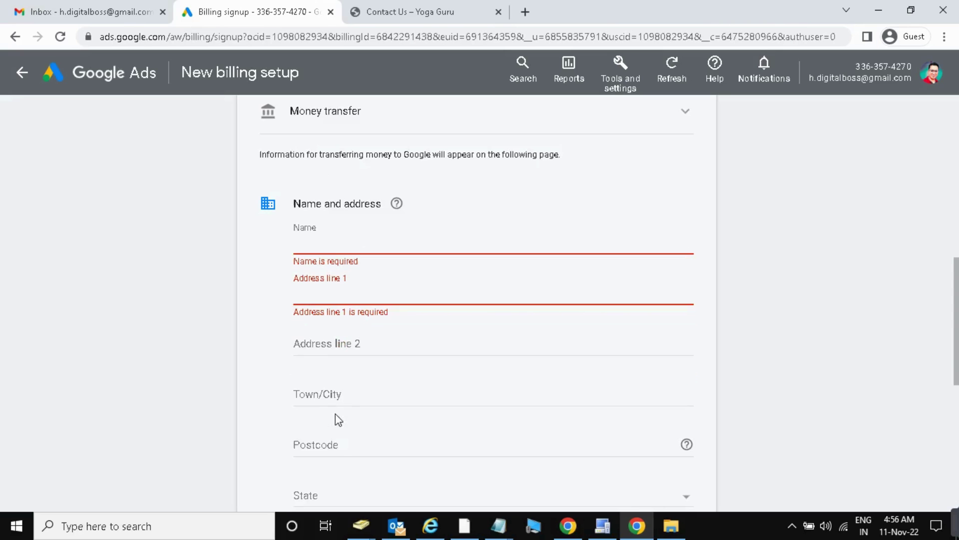
Step through the address line, Town/City and Postcode fields and the State list without entering anything.
click(320, 344)
click(370, 398)
scroll(371, 399, down, 2)
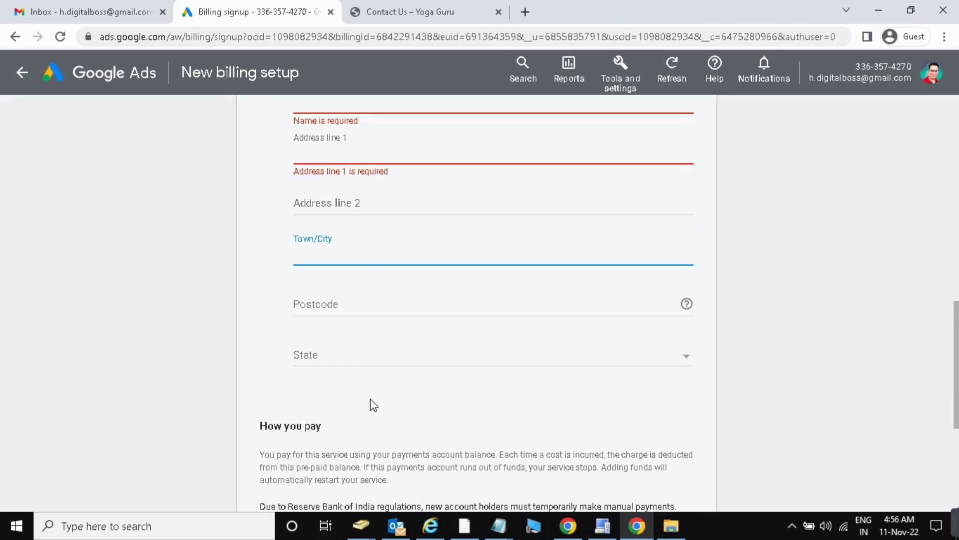
click(331, 303)
click(322, 363)
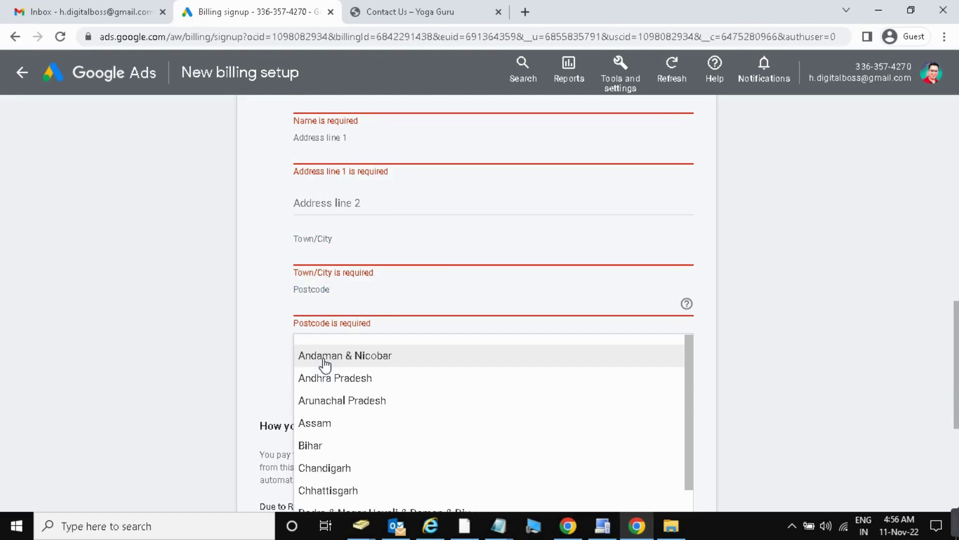
click(269, 325)
scroll(269, 325, up, 5)
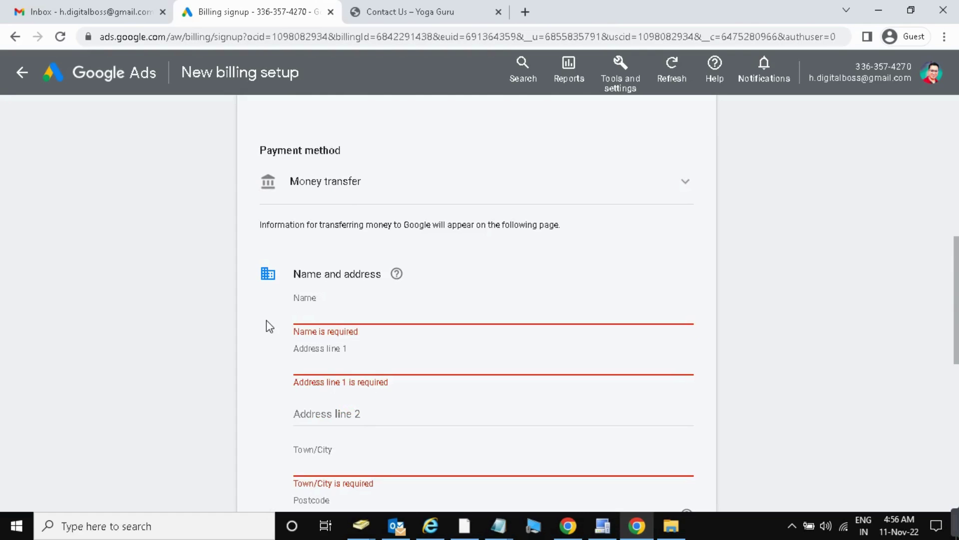
Choose NetBanking as the payment method and review its three verification steps.
click(353, 189)
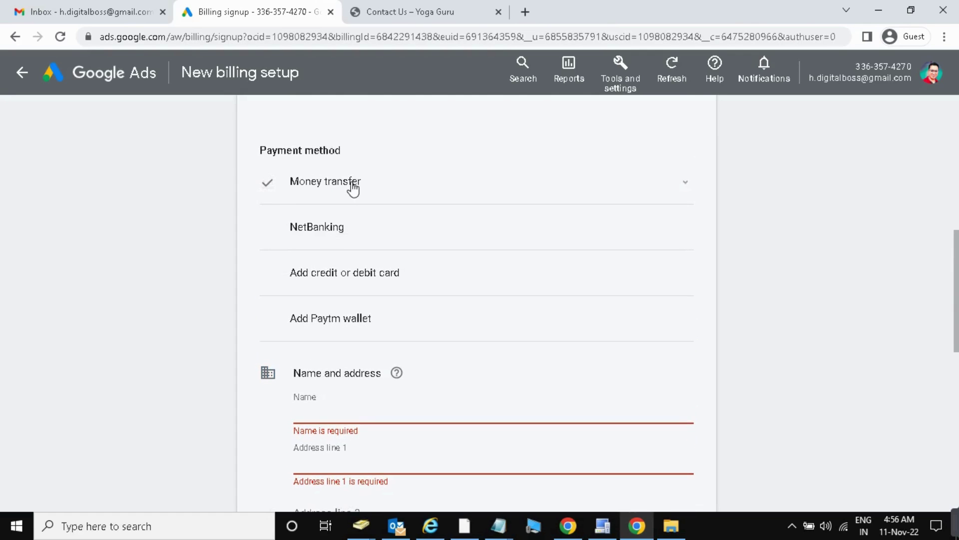
click(318, 231)
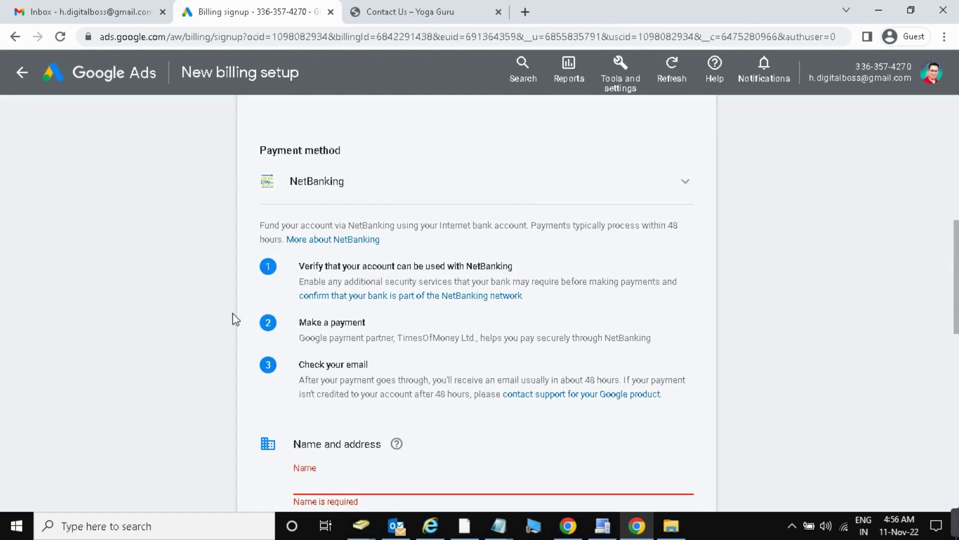
scroll(236, 325, down, 4)
scroll(375, 396, down, 3)
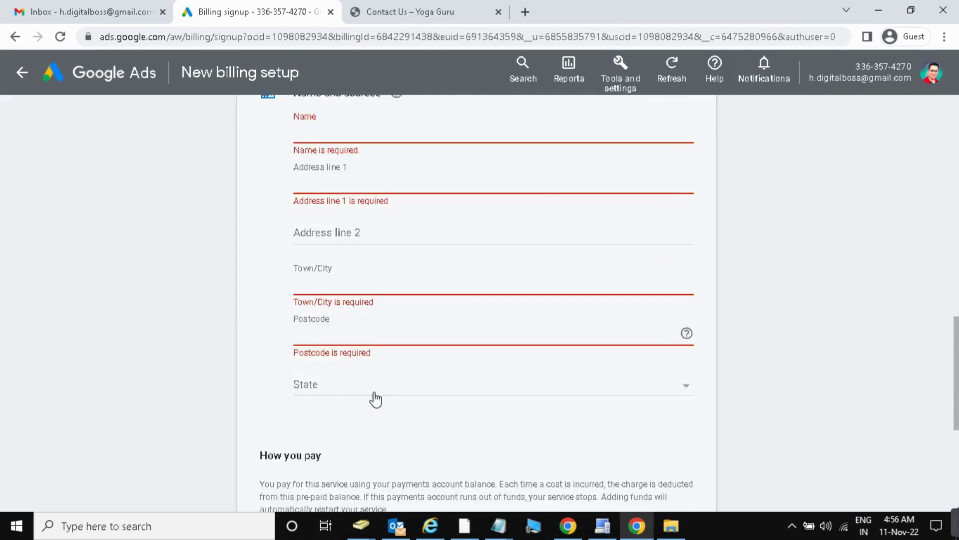
scroll(364, 354, up, 10)
scroll(364, 344, up, 4)
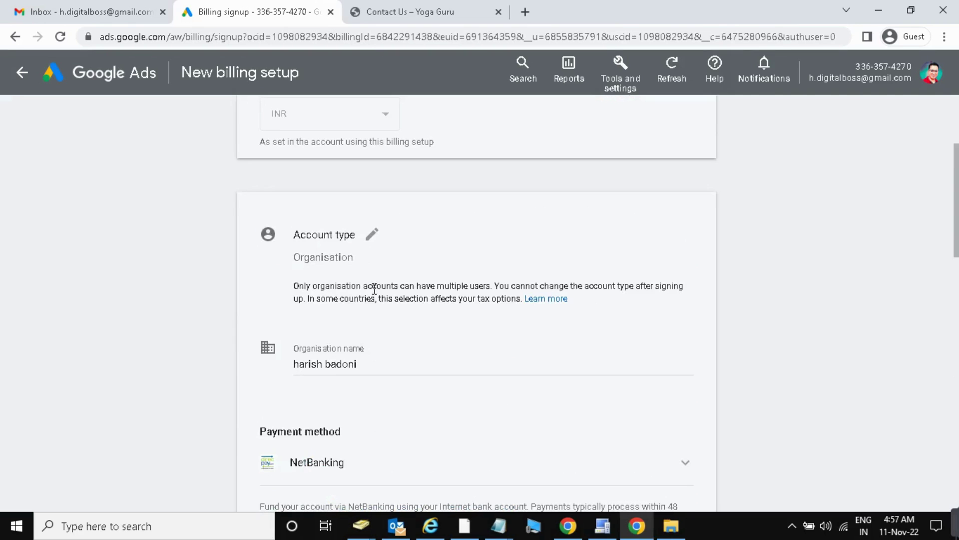
scroll(400, 267, up, 3)
scroll(408, 273, down, 3)
Choose Add Paytm wallet as the billing payment method.
scroll(378, 347, down, 1)
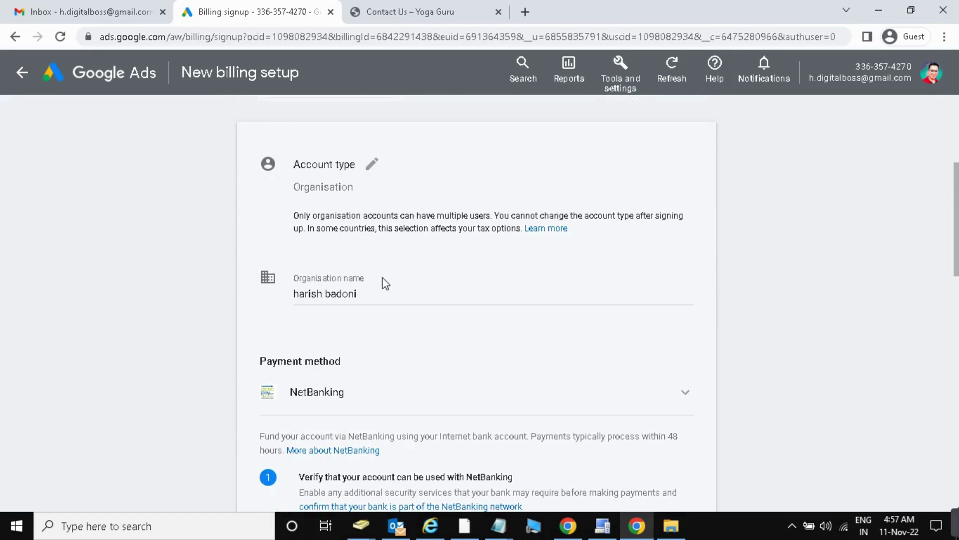
scroll(380, 279, down, 1)
click(411, 325)
scroll(407, 349, down, 4)
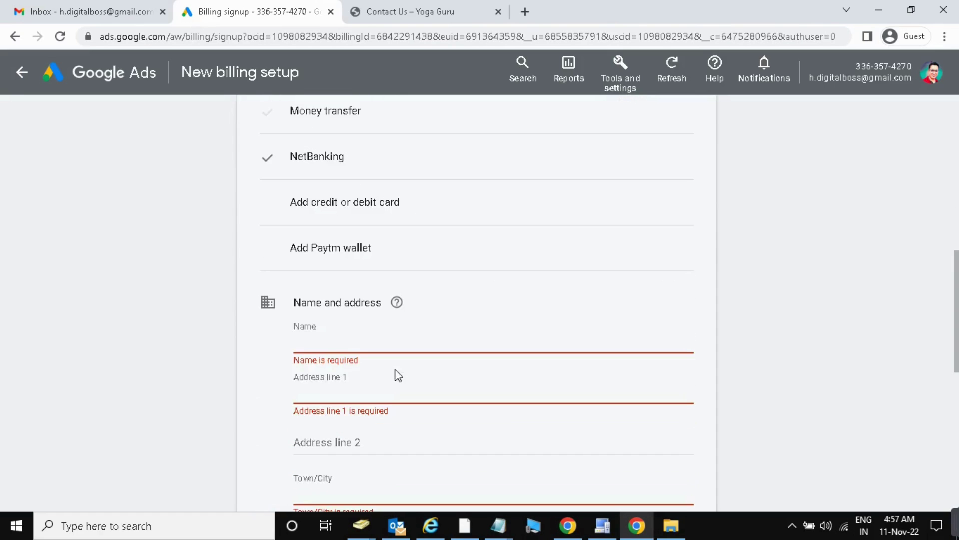
click(298, 256)
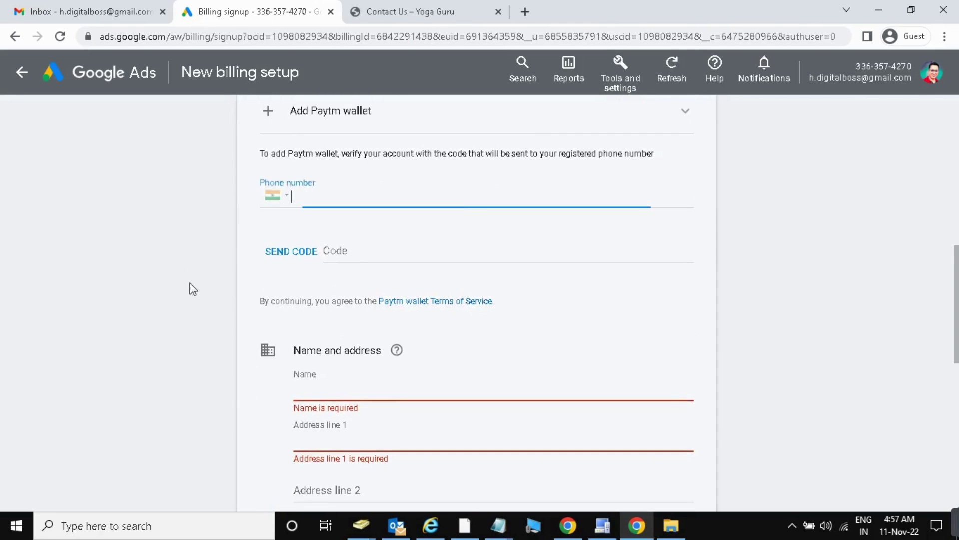
scroll(400, 256, up, 5)
scroll(315, 390, down, 3)
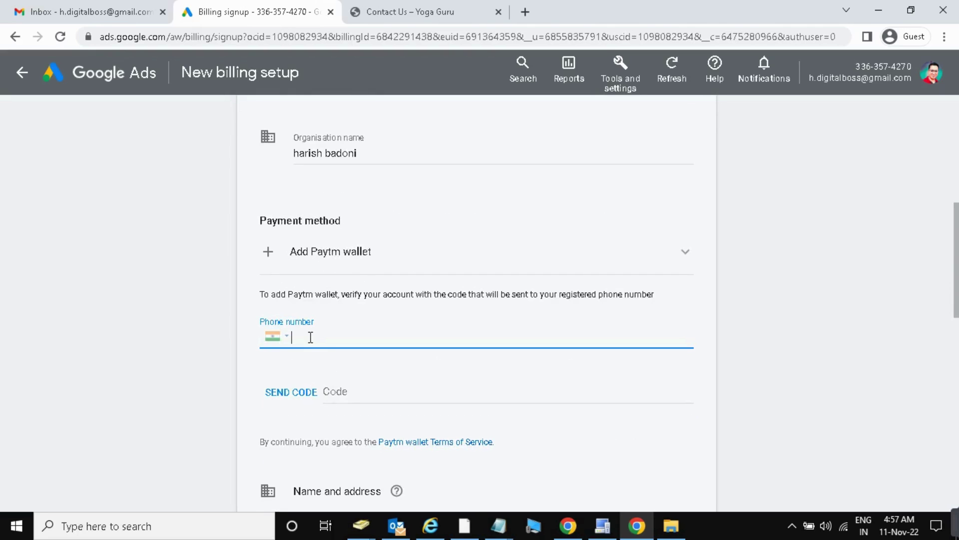
scroll(310, 337, down, 3)
Step through the Code, Name, Town/City and Postcode fields, then scroll to the bottom.
click(347, 251)
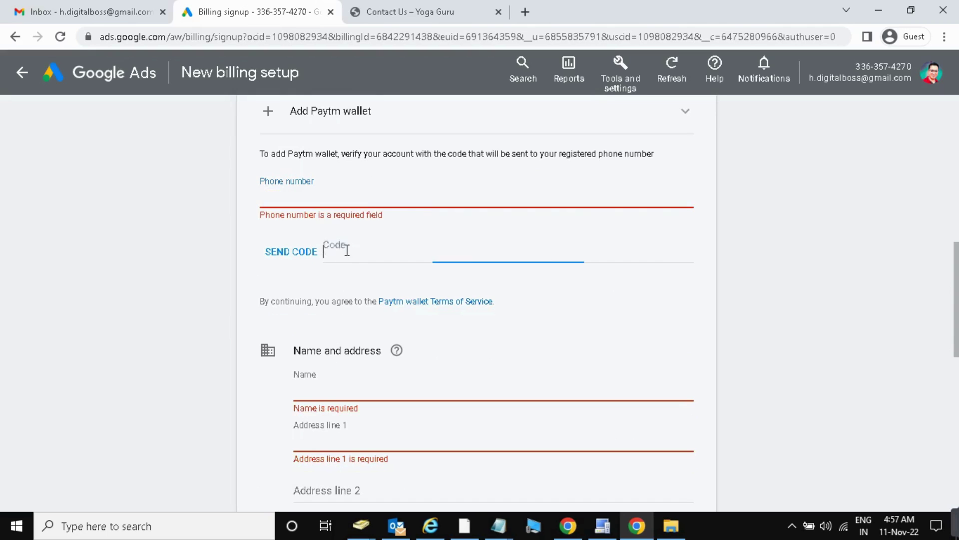
scroll(347, 250, down, 3)
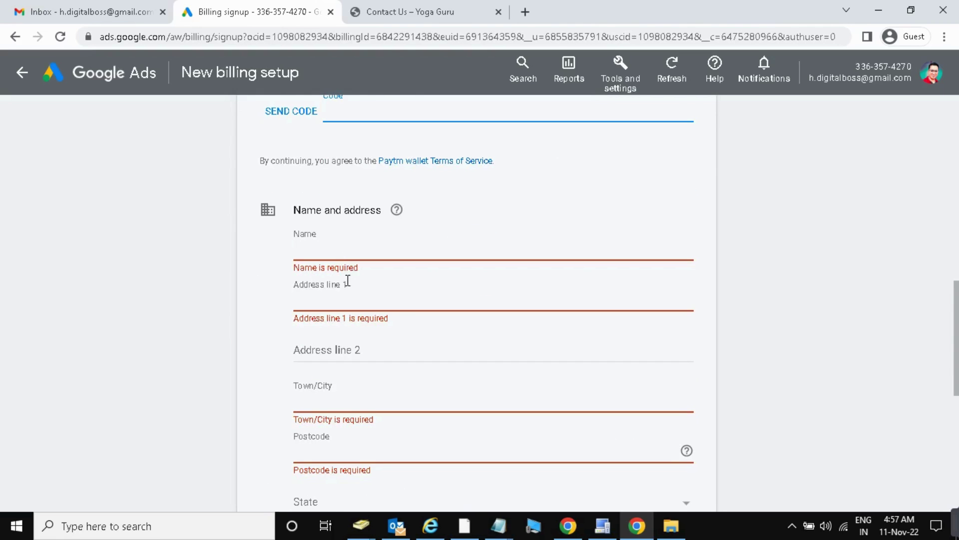
click(314, 246)
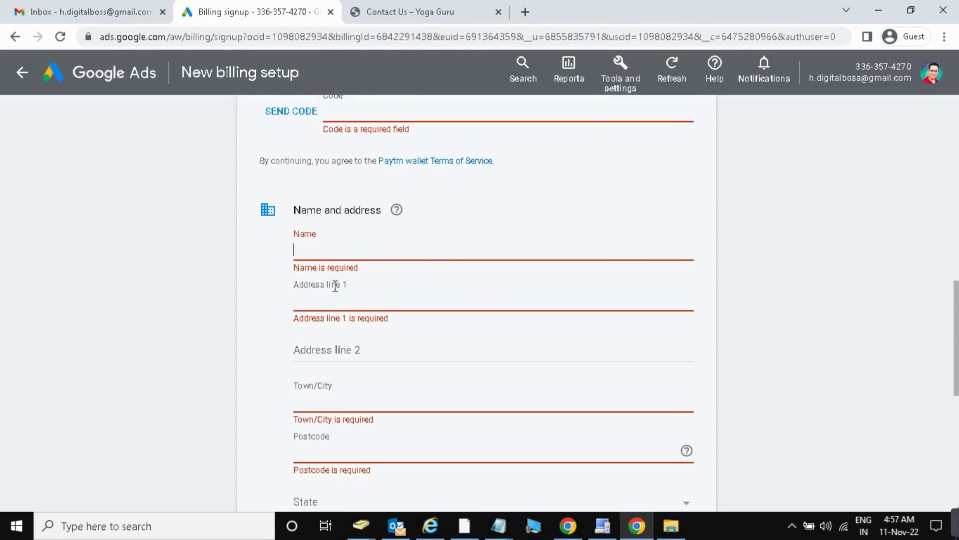
scroll(326, 301, down, 3)
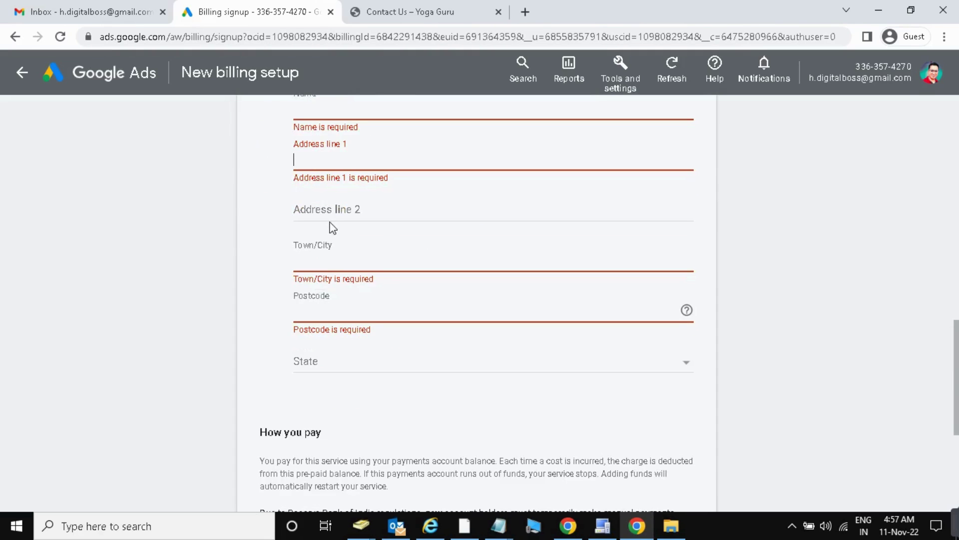
click(326, 262)
click(327, 306)
scroll(354, 311, down, 4)
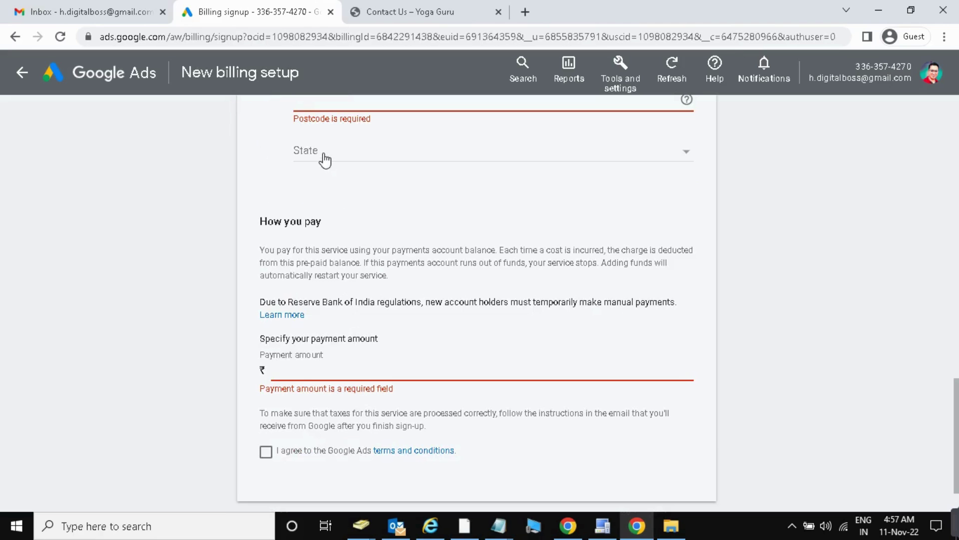
scroll(349, 344, down, 2)
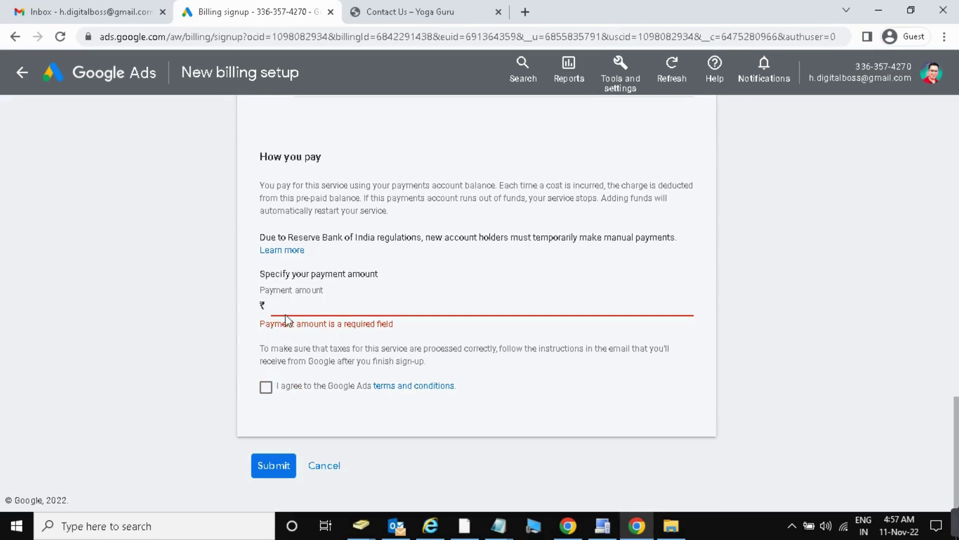
click(278, 466)
scroll(330, 354, up, 3)
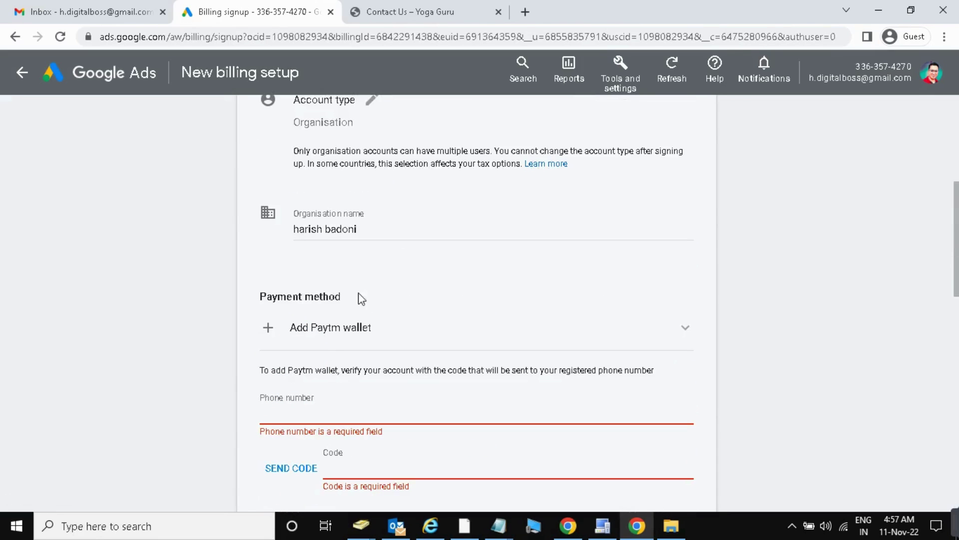
click(675, 339)
scroll(448, 294, down, 1)
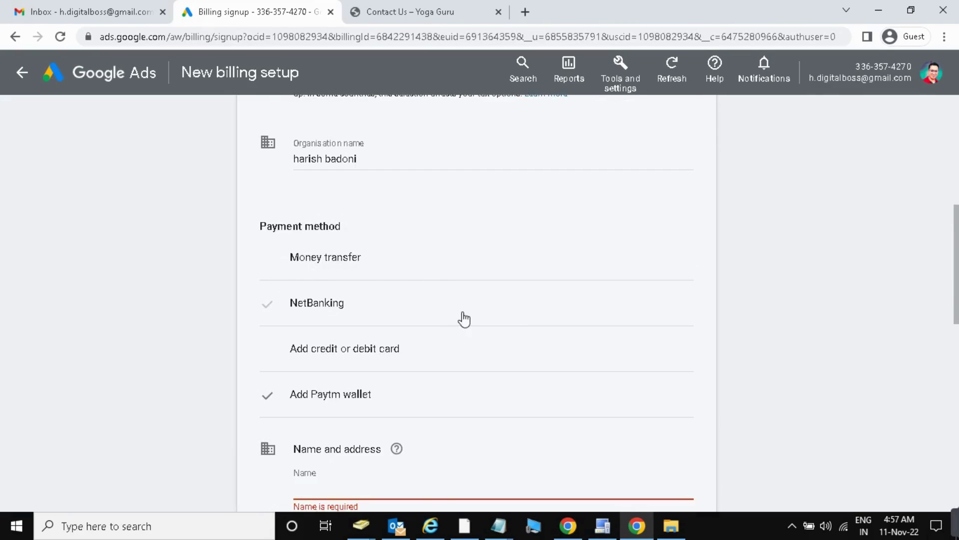
scroll(460, 317, down, 1)
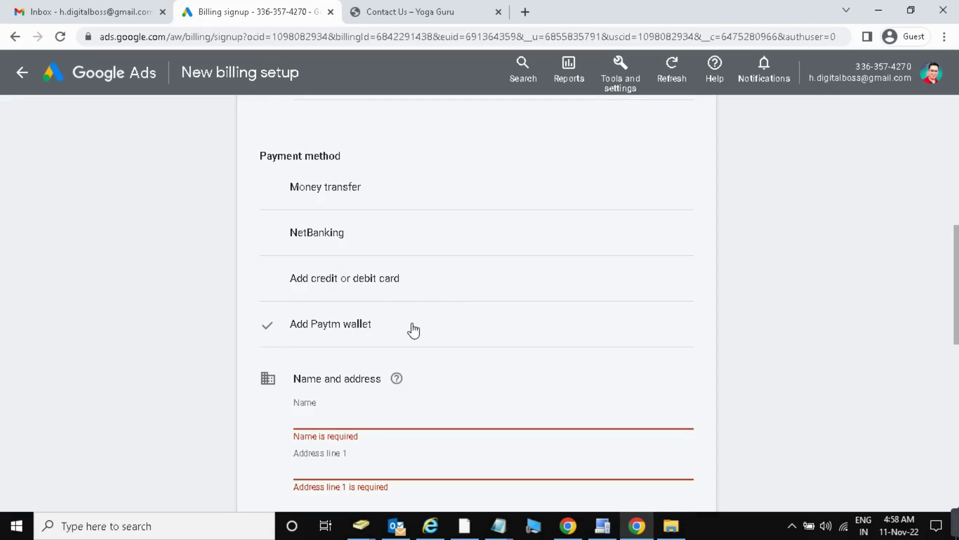
scroll(422, 343, down, 1)
scroll(422, 337, up, 4)
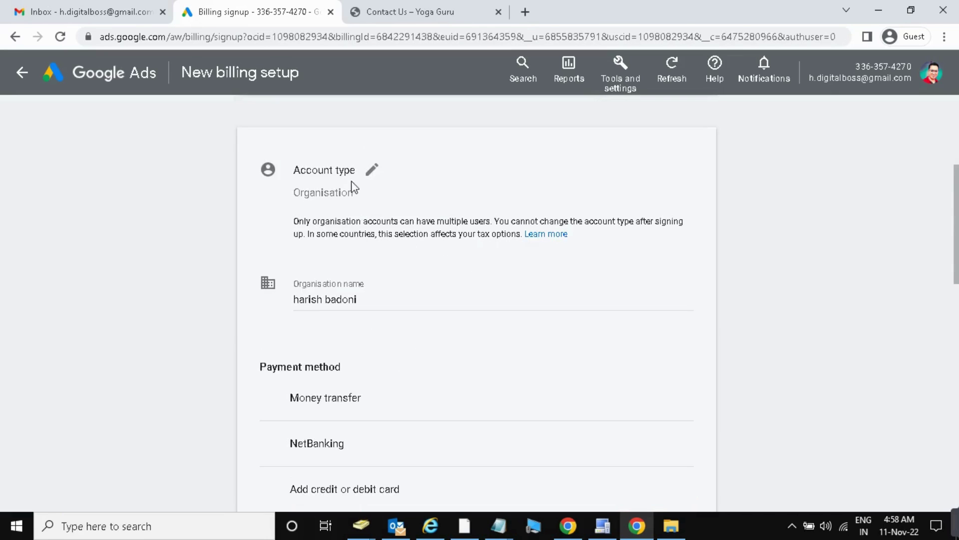
Edit the account type and choose Individual from the dropdown.
click(372, 174)
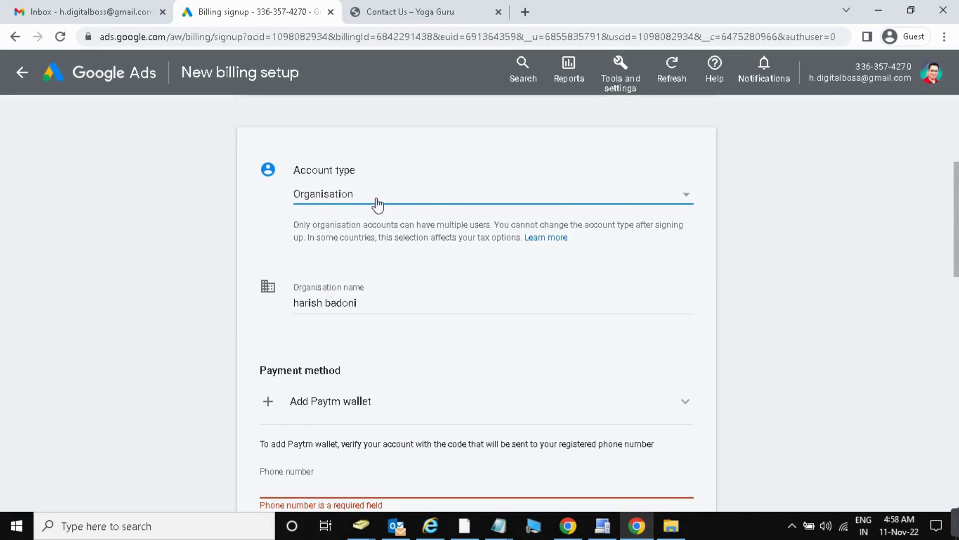
click(688, 201)
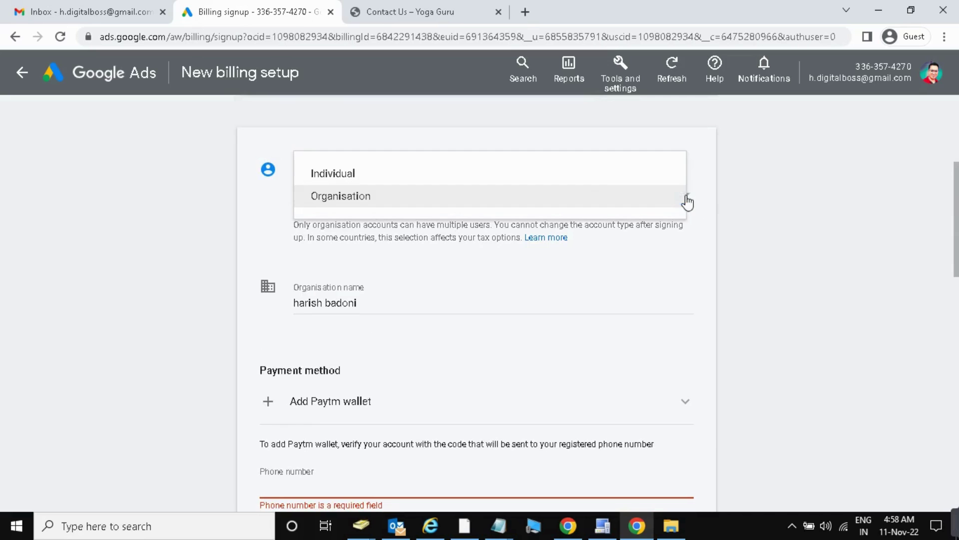
click(377, 174)
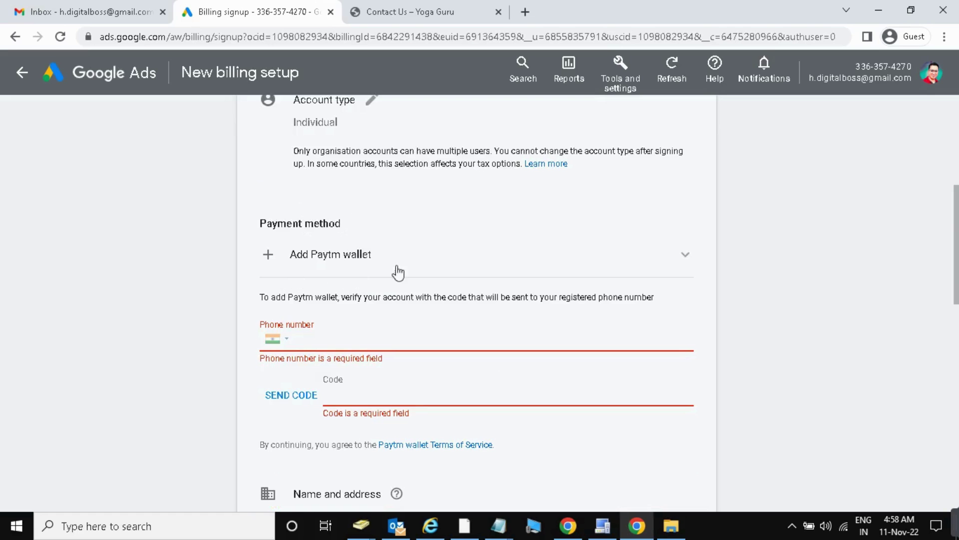
click(272, 254)
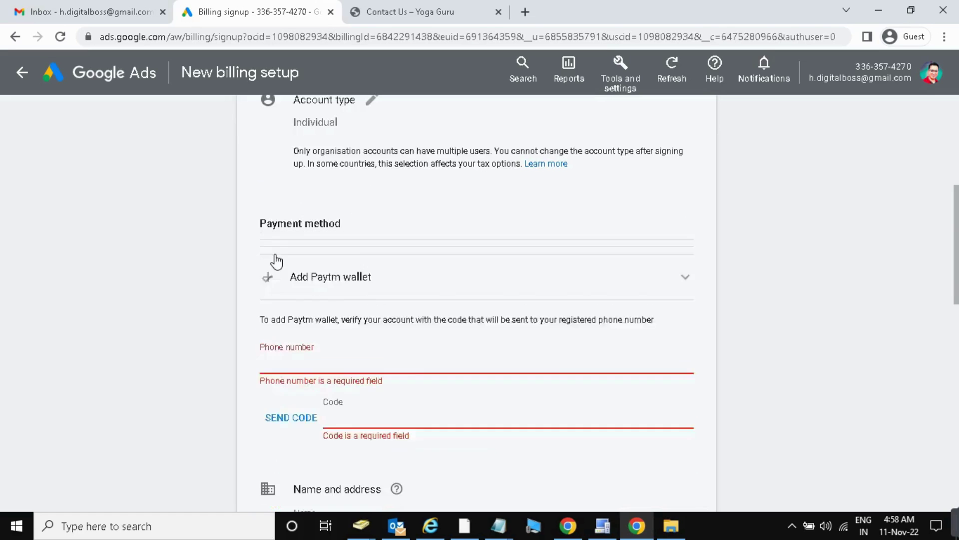
scroll(331, 302, down, 2)
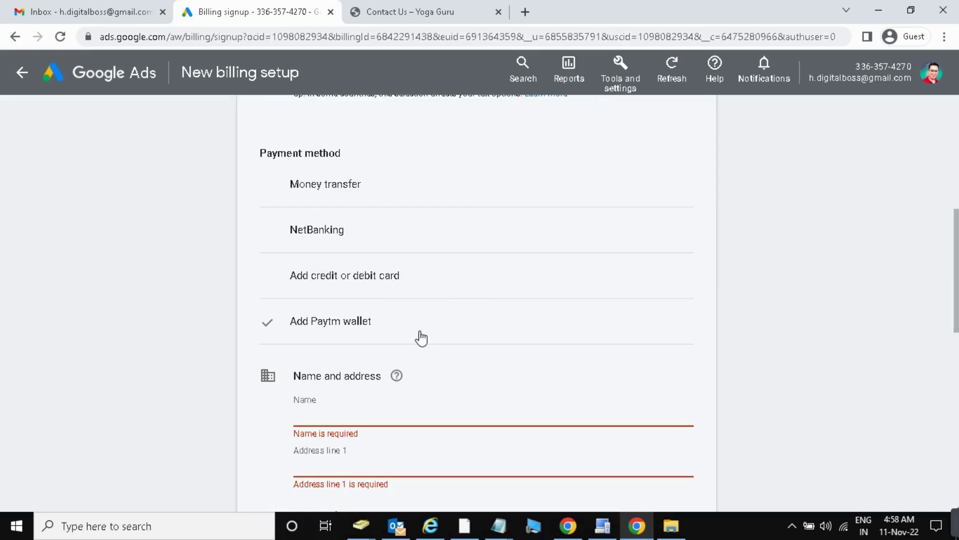
scroll(419, 336, down, 2)
scroll(421, 338, down, 4)
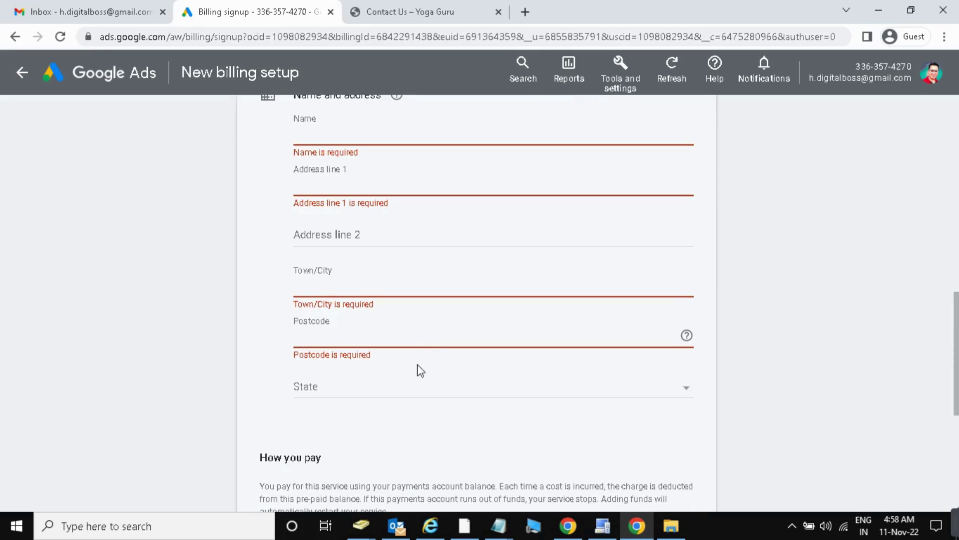
scroll(428, 330, up, 1)
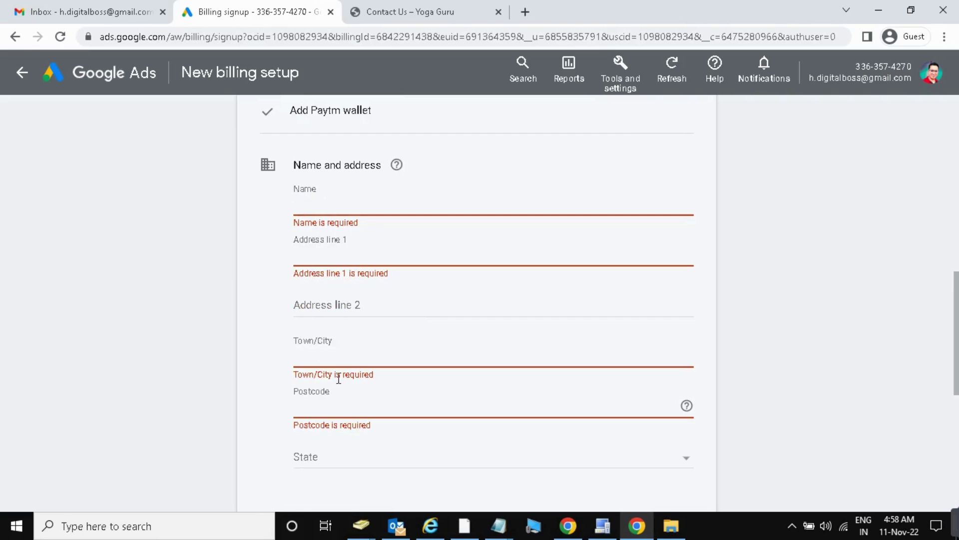
scroll(333, 398, down, 4)
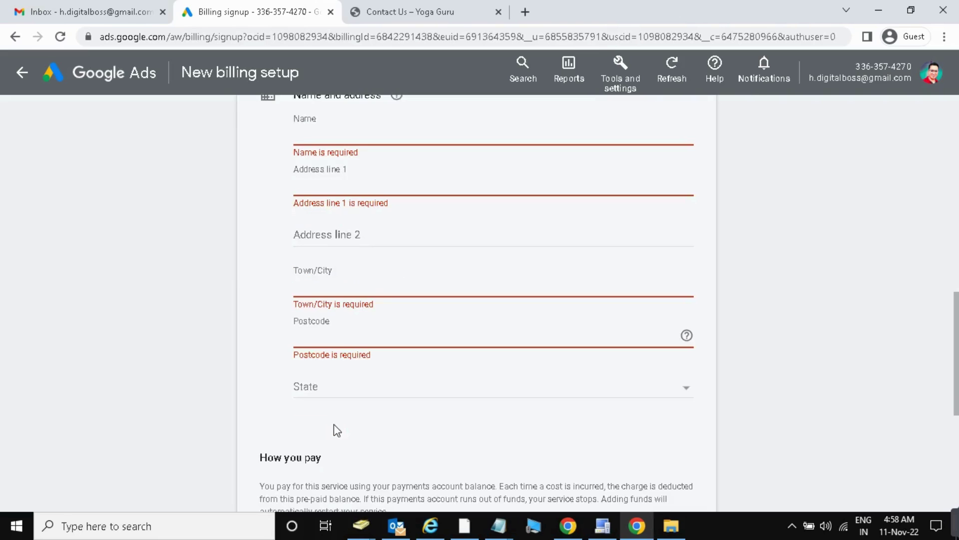
scroll(319, 451, down, 3)
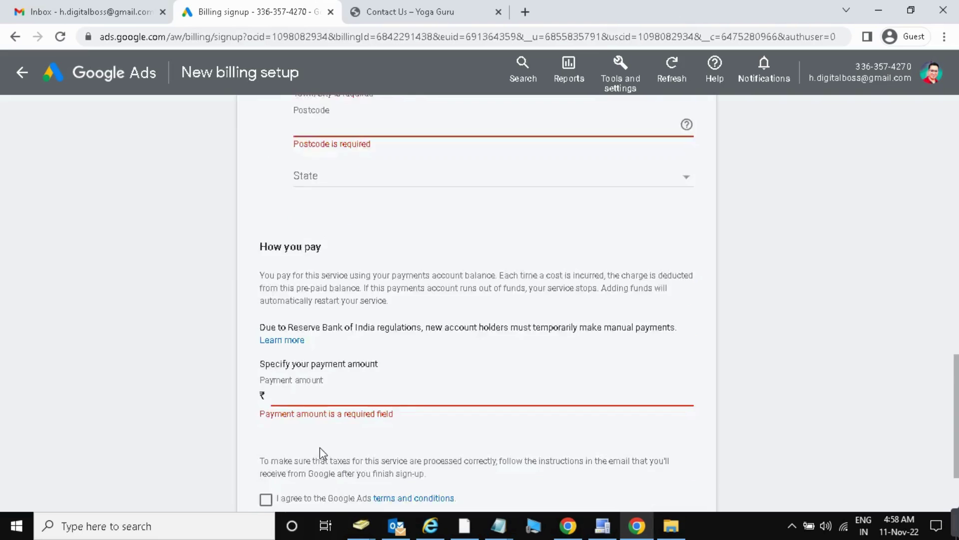
click(294, 324)
scroll(296, 328, up, 1)
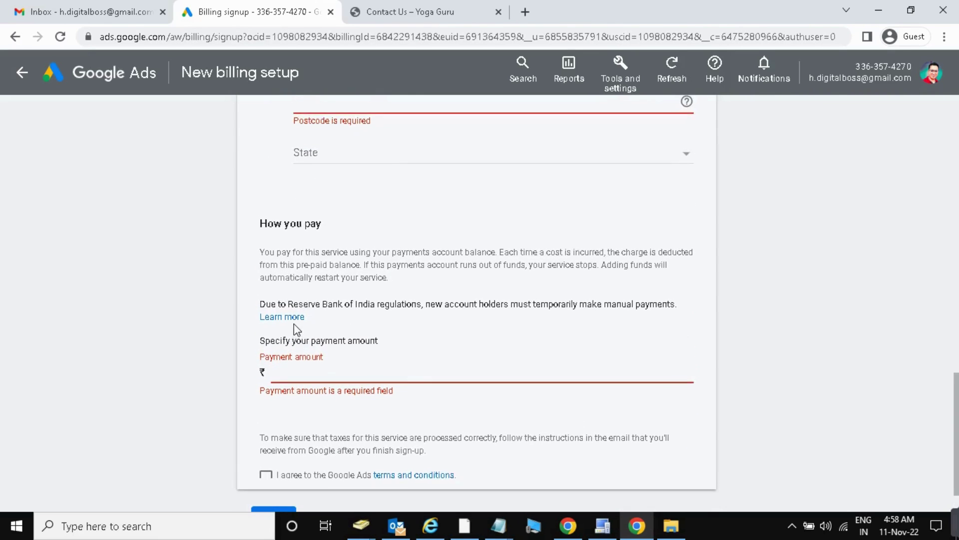
scroll(297, 328, down, 2)
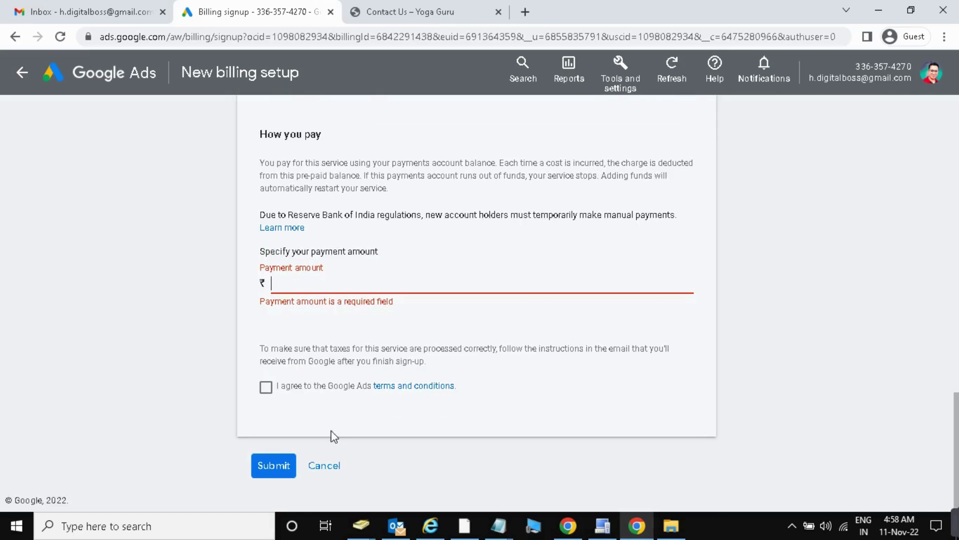
scroll(628, 366, up, 2)
scroll(628, 366, up, 15)
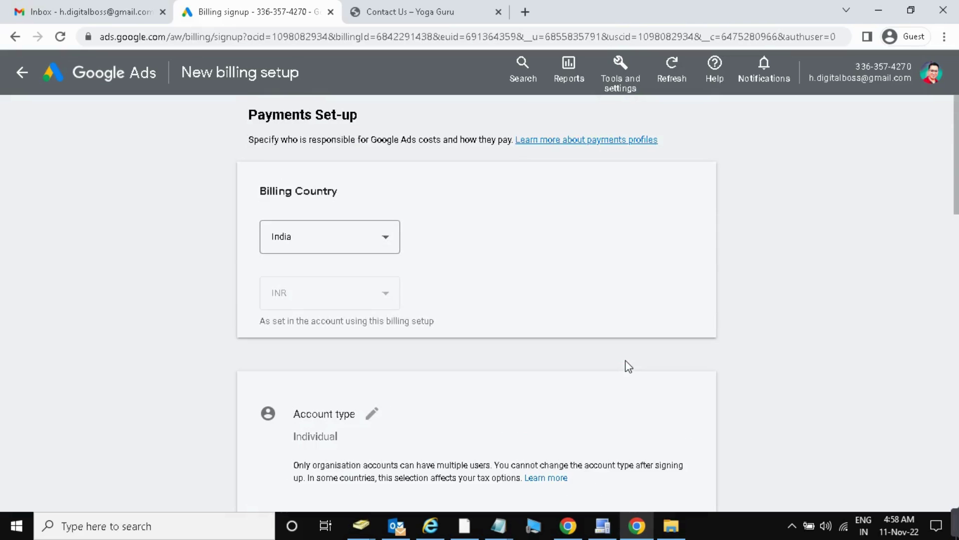
Expand the Add Paytm wallet option to reveal its Phone number and Code fields.
scroll(607, 359, down, 5)
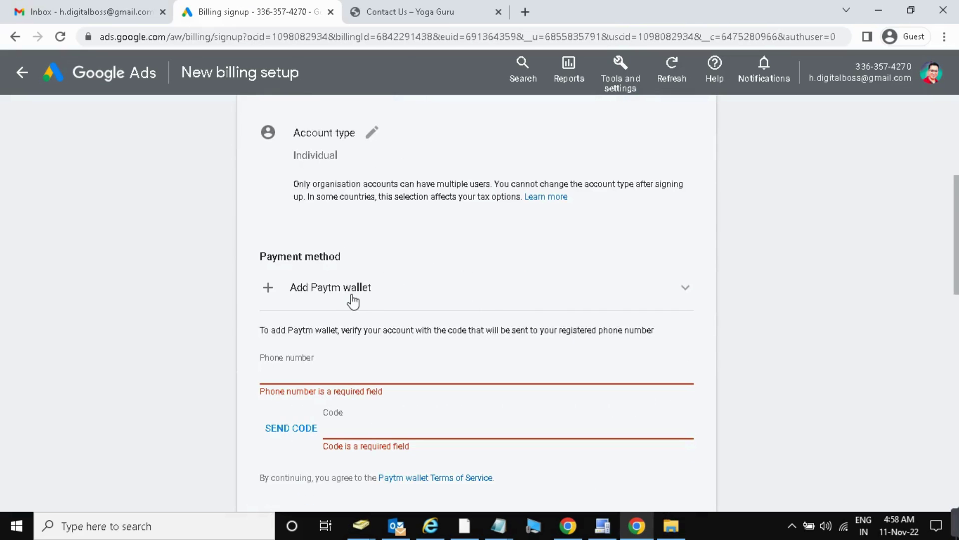
click(269, 296)
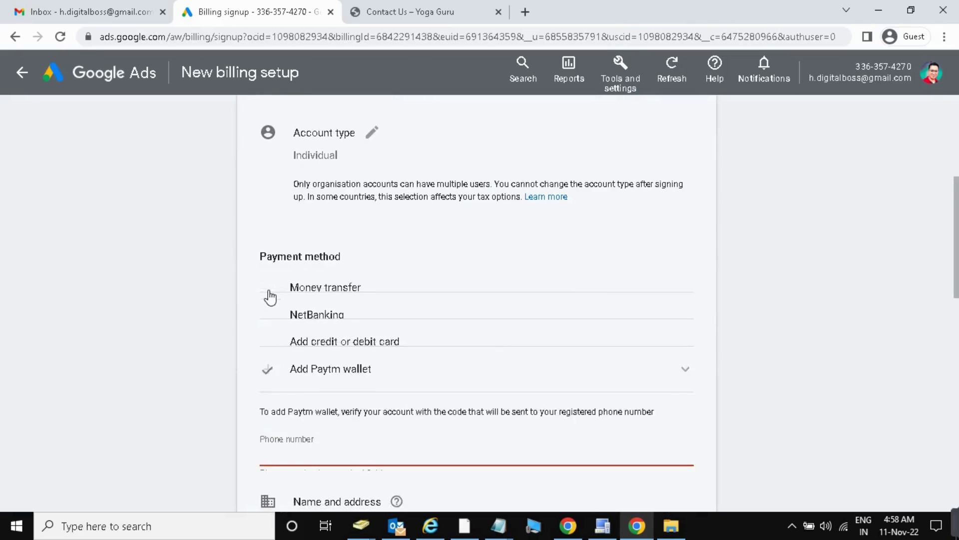
scroll(265, 353, down, 4)
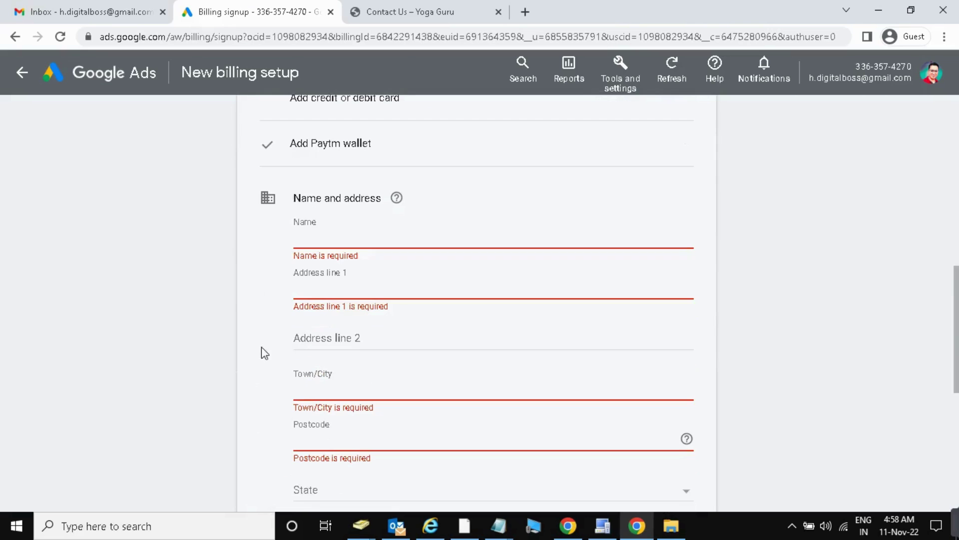
click(329, 144)
scroll(215, 288, down, 3)
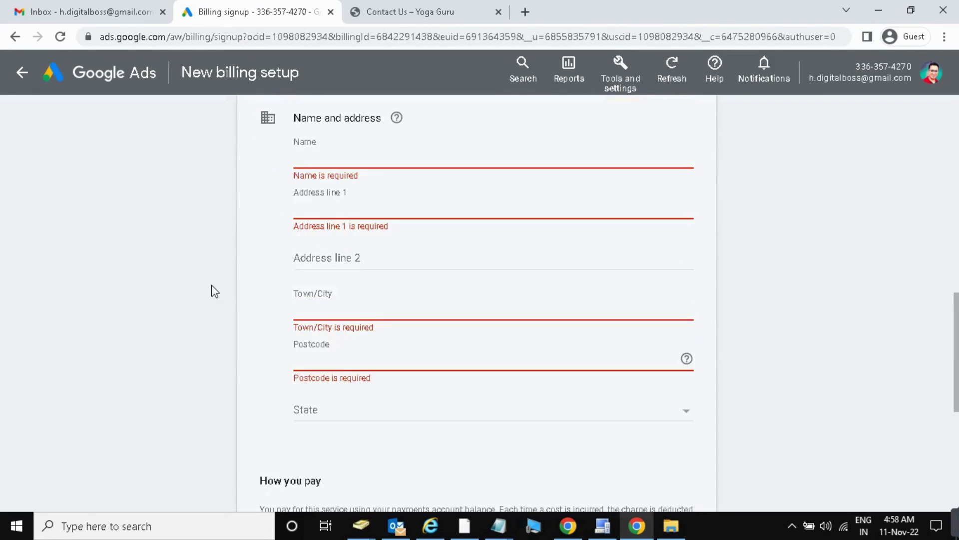
scroll(214, 287, up, 5)
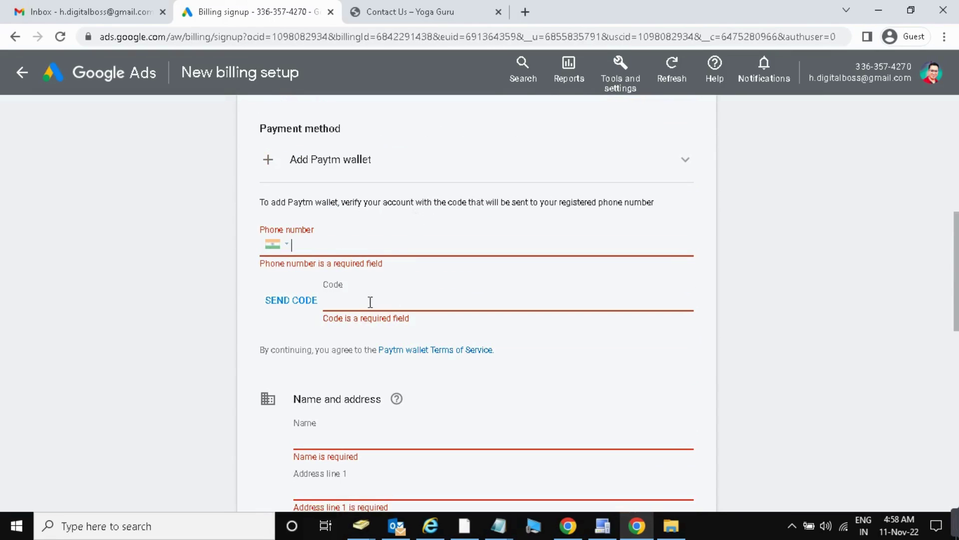
scroll(424, 303, down, 15)
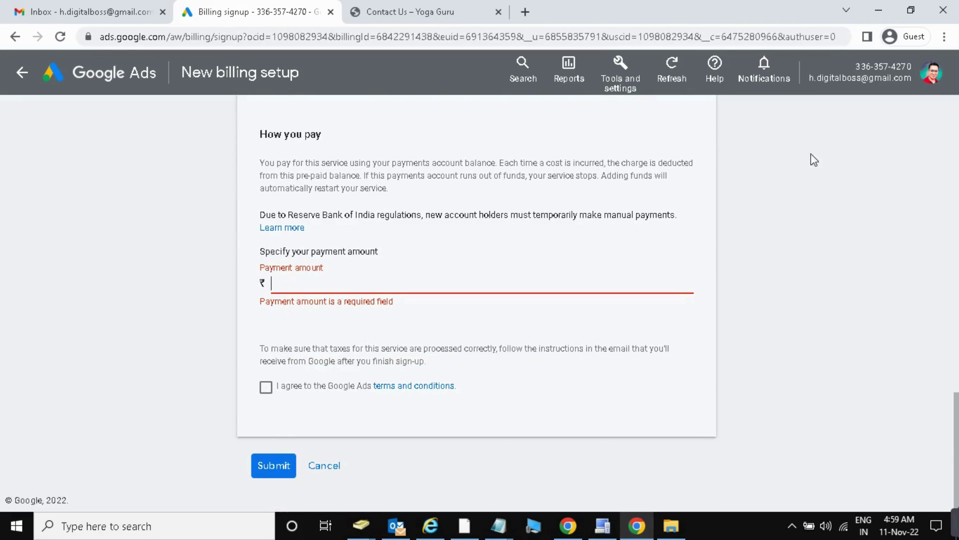
Scroll through the billing form to review the empty required name and address fields.
scroll(814, 173, up, 4)
scroll(813, 170, up, 9)
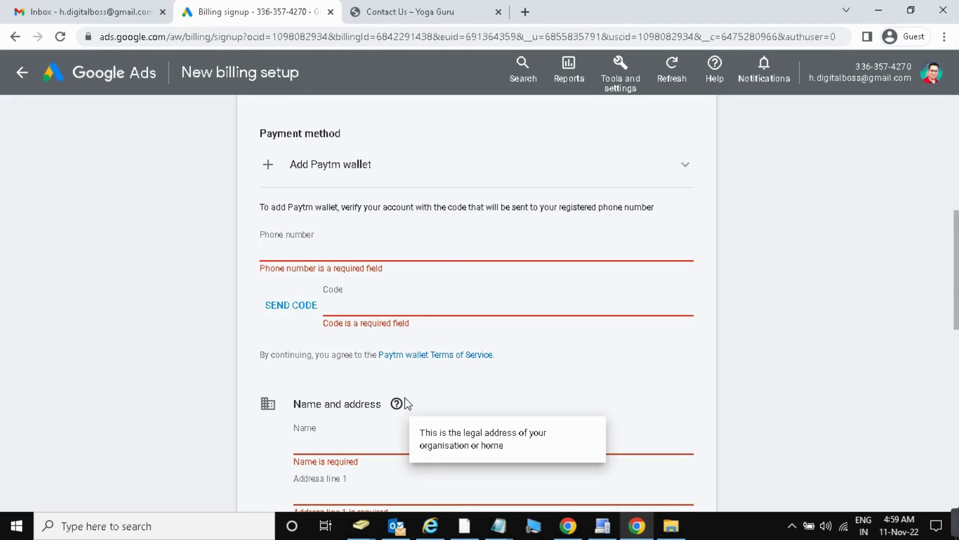
scroll(779, 356, down, 4)
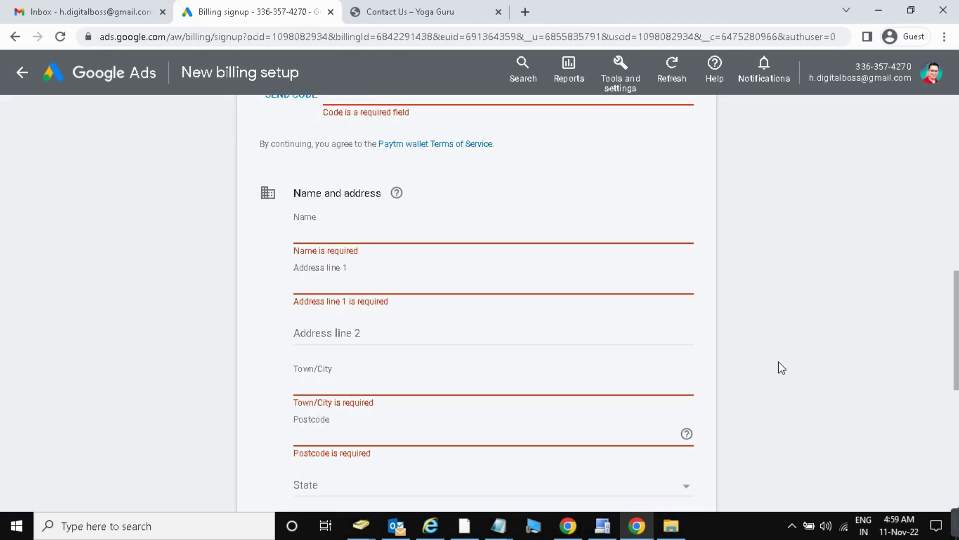